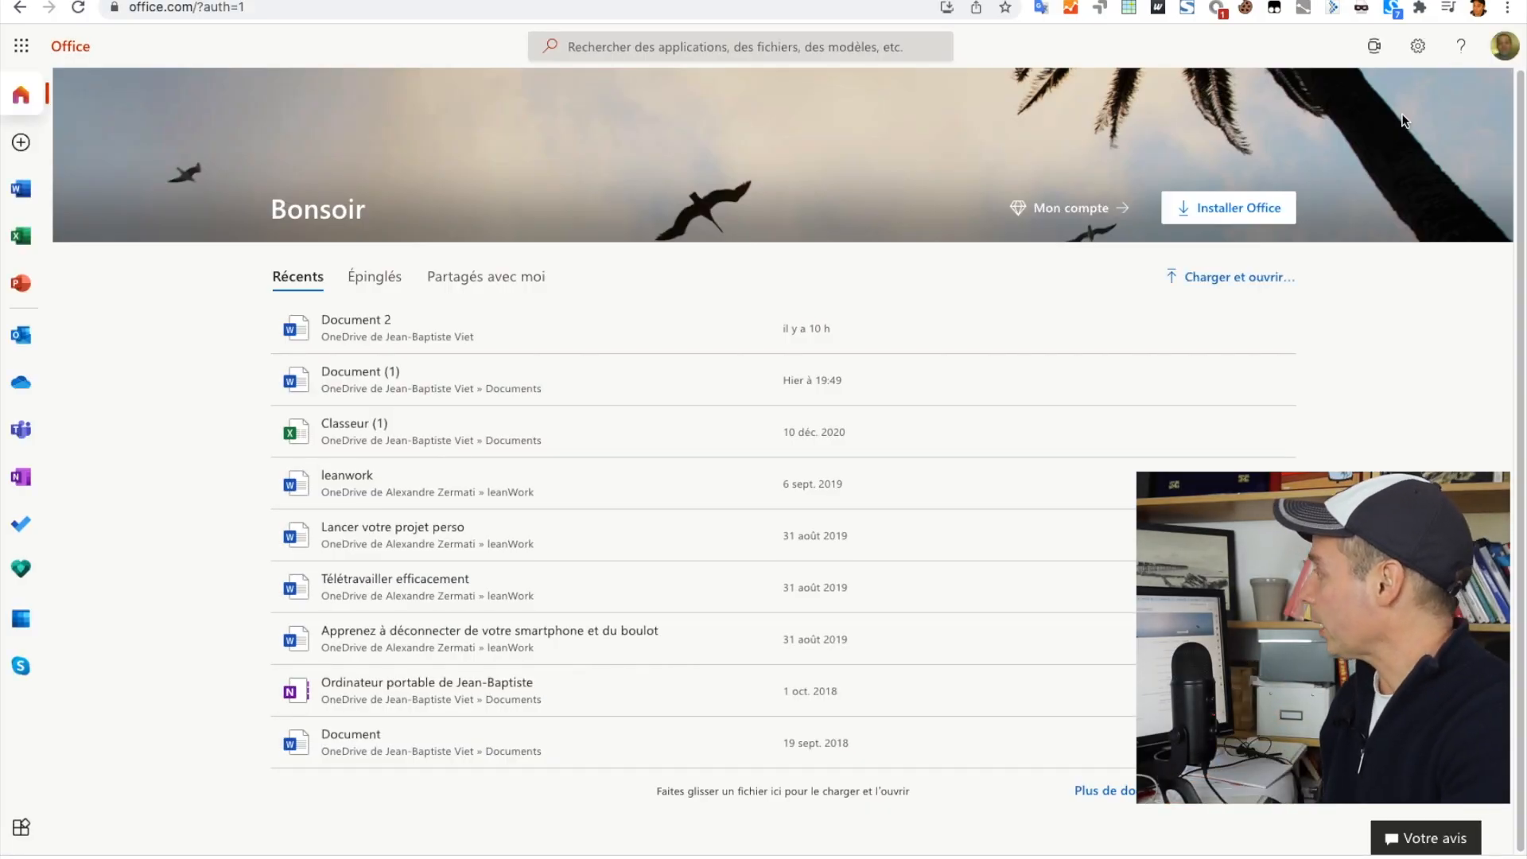
# Create a new blank Word document and start the Transcribe feature in it.
pyautogui.click(23, 190)
pyautogui.click(332, 221)
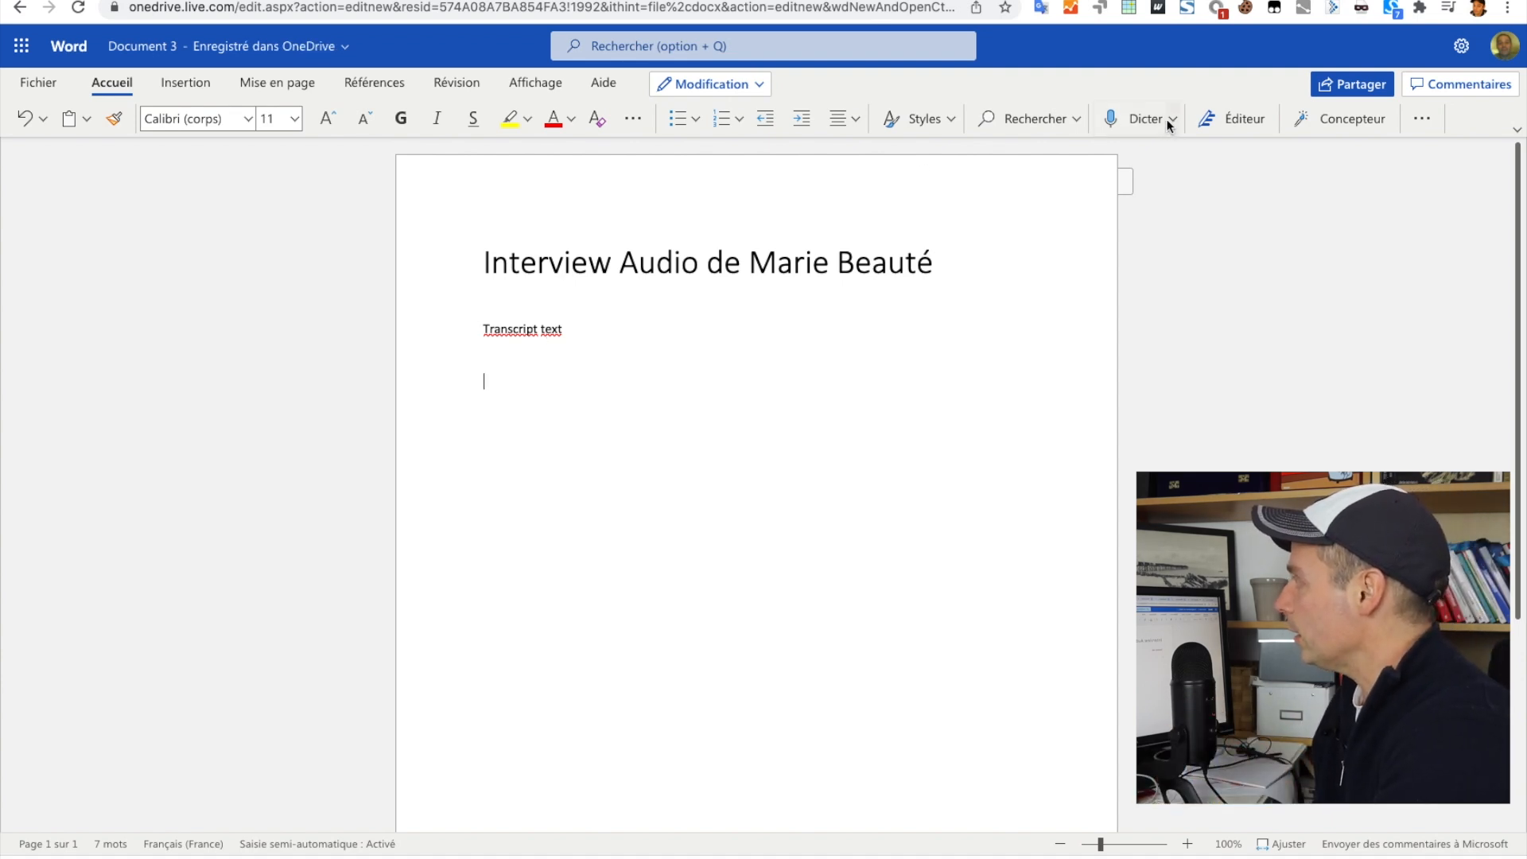
pyautogui.click(1170, 121)
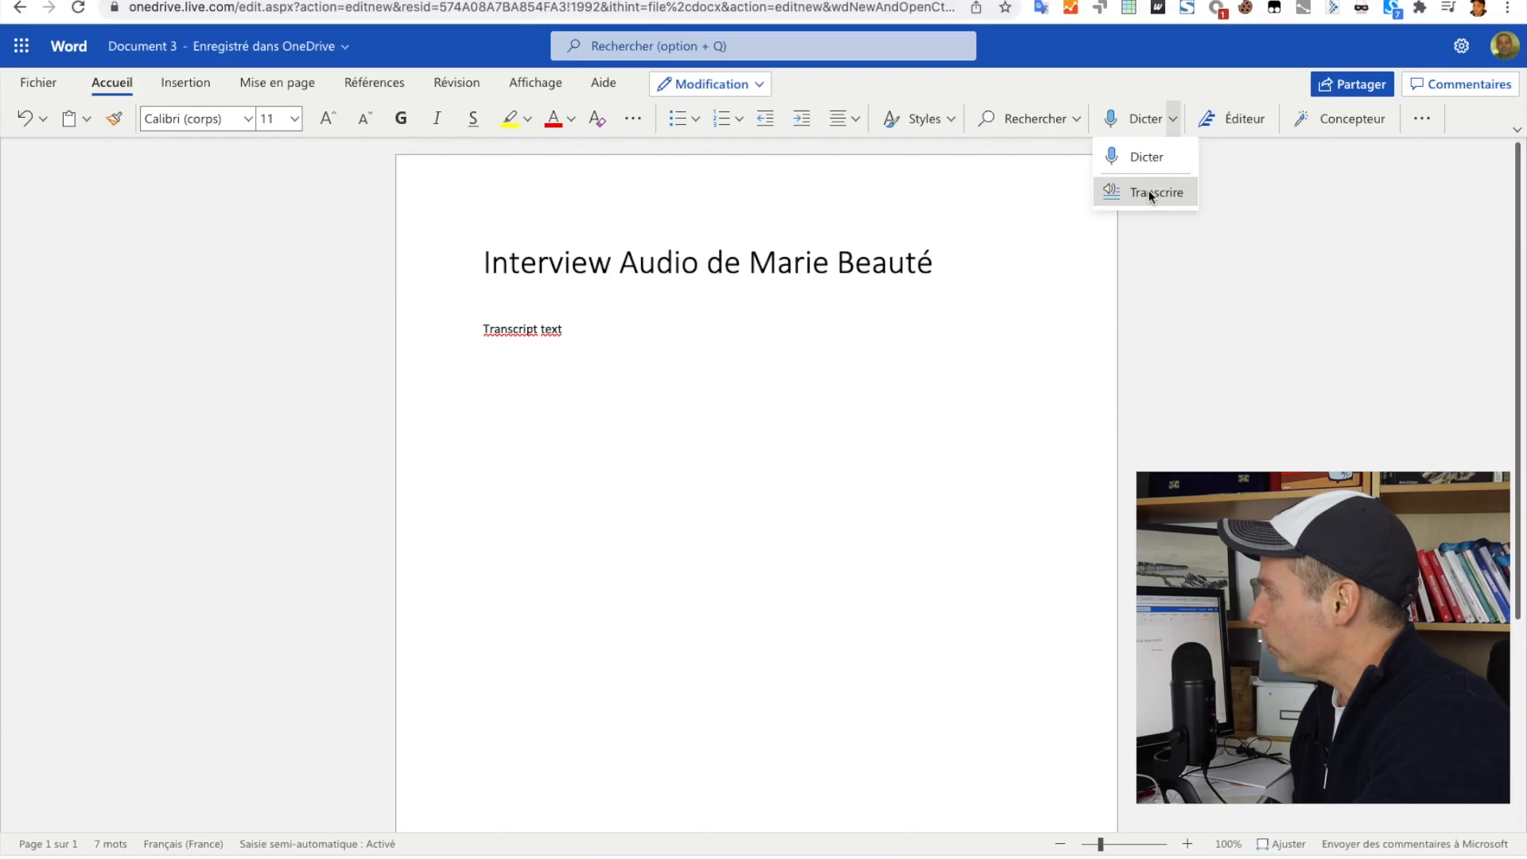
pyautogui.click(888, 241)
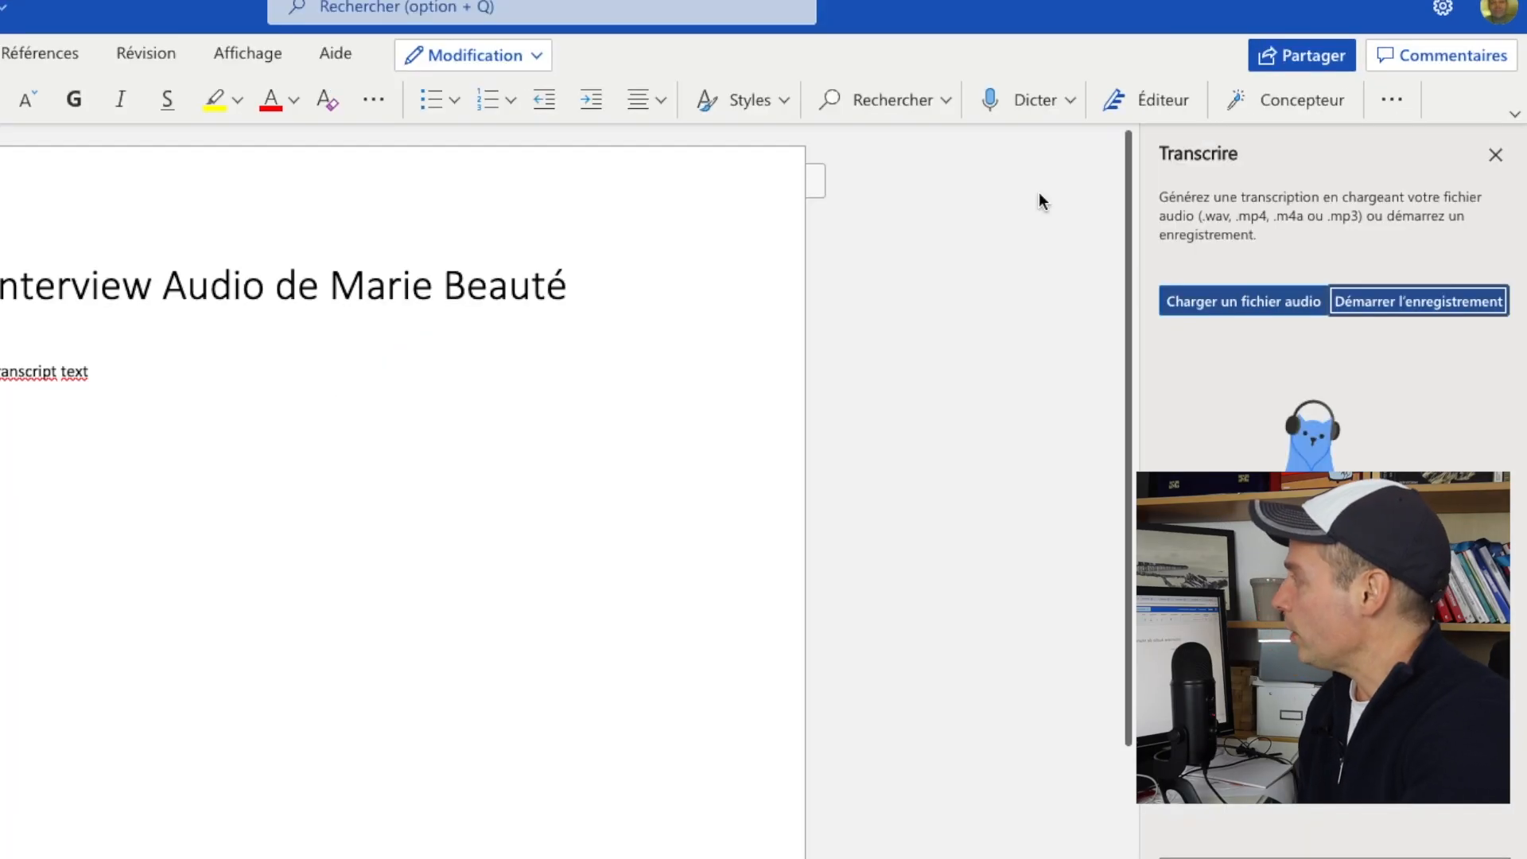
# Upload audio1827111630.m4a from the Interviews audio folder for transcription.
pyautogui.click(1228, 302)
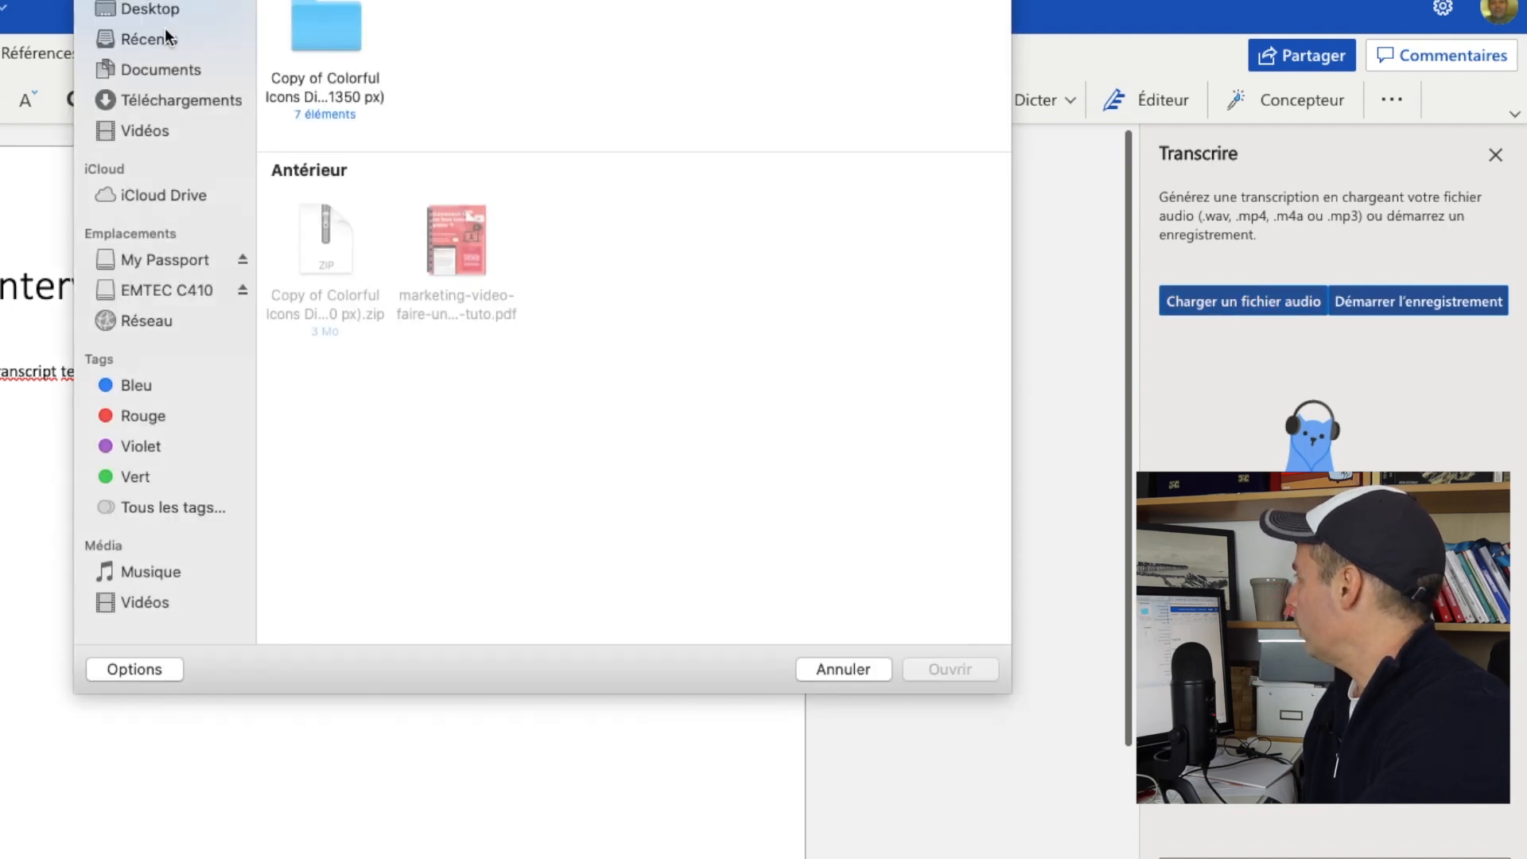
pyautogui.doubleClick(342, 27)
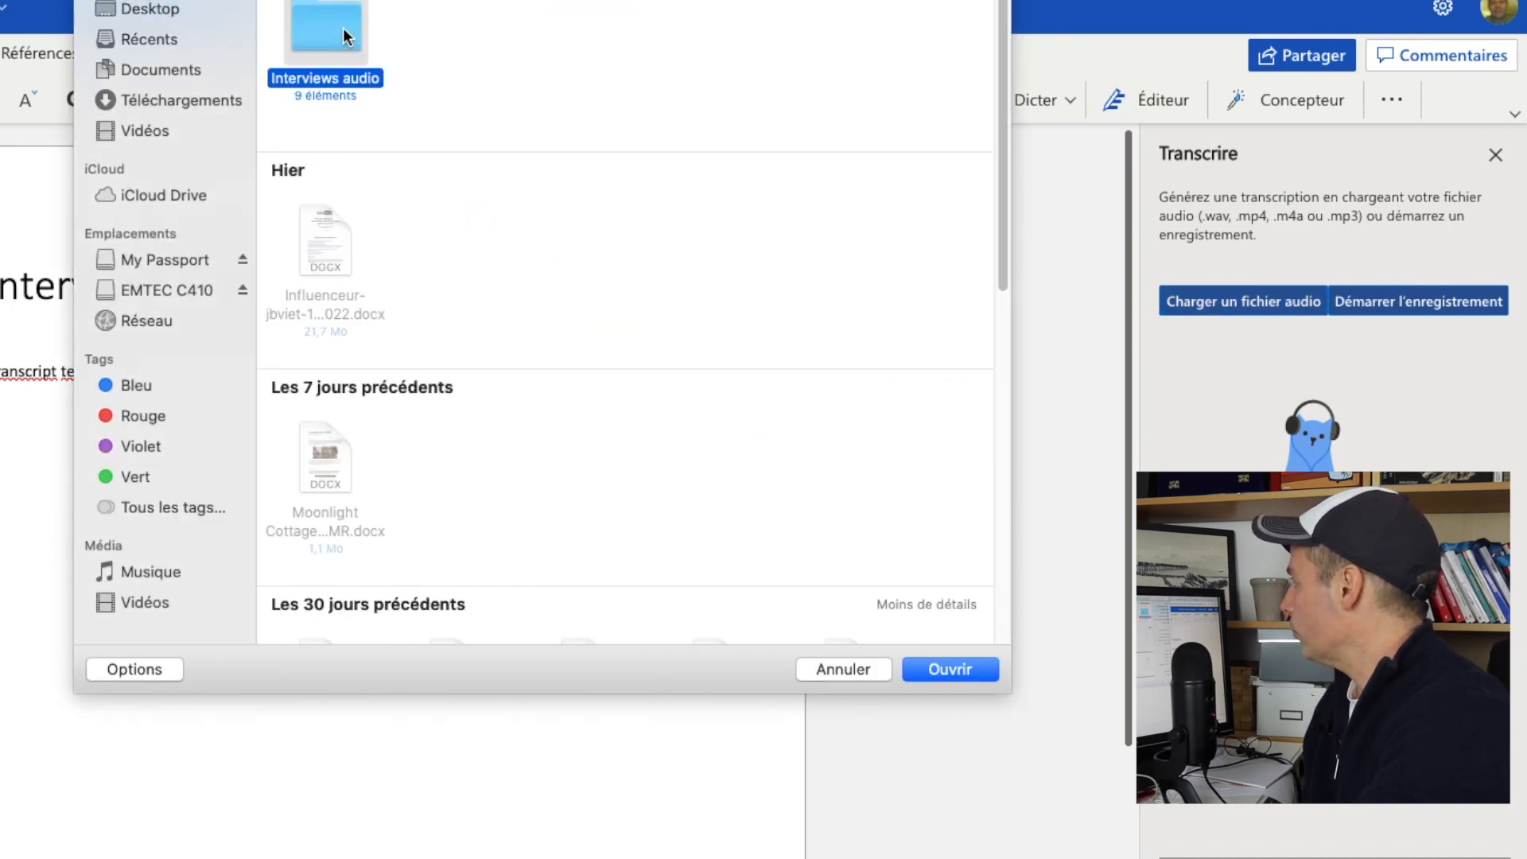
pyautogui.doubleClick(342, 27)
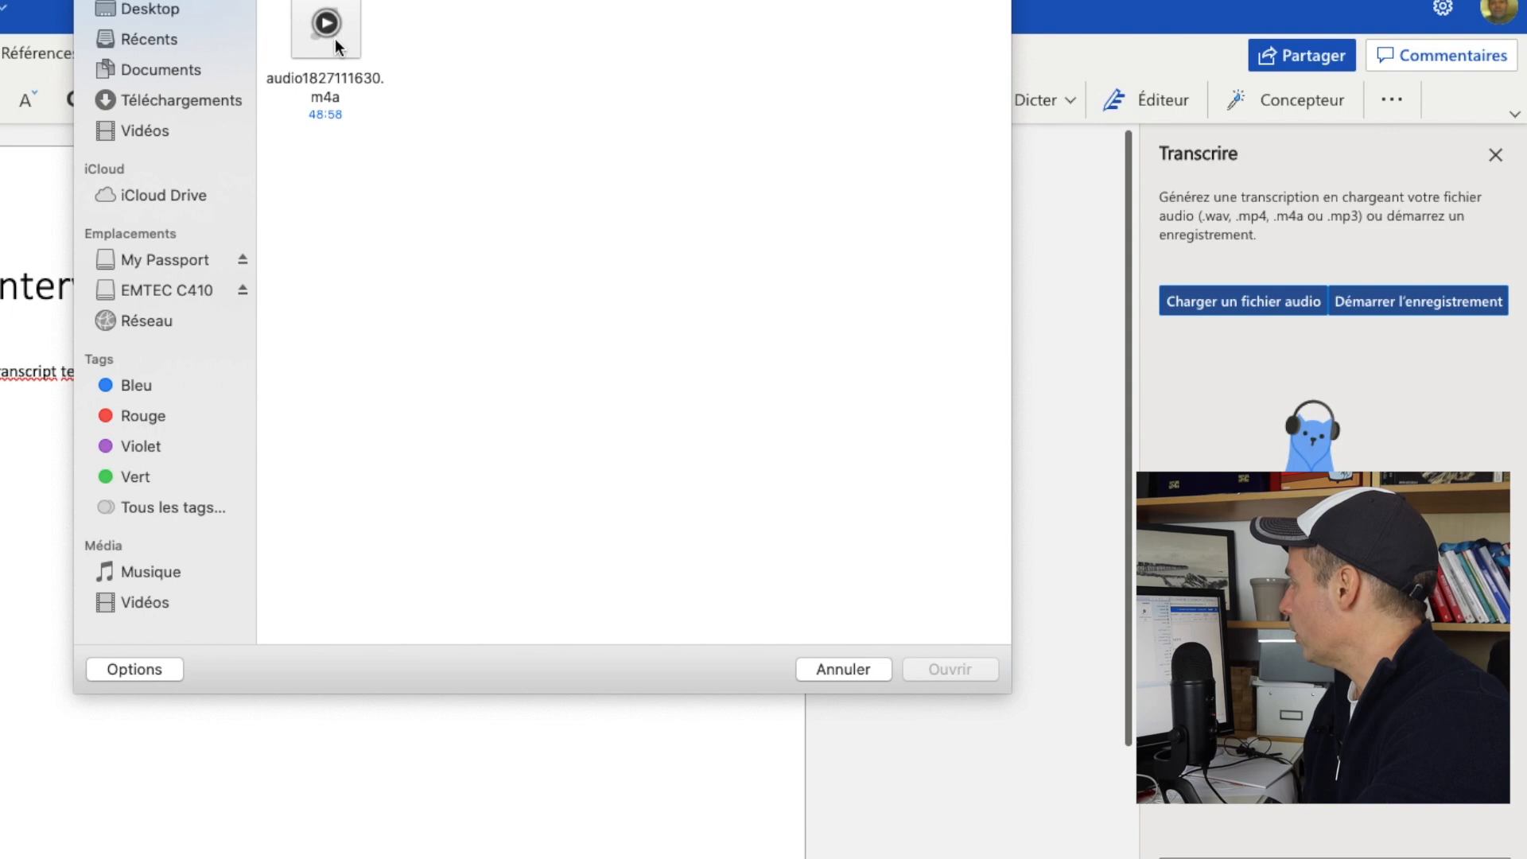
pyautogui.click(970, 672)
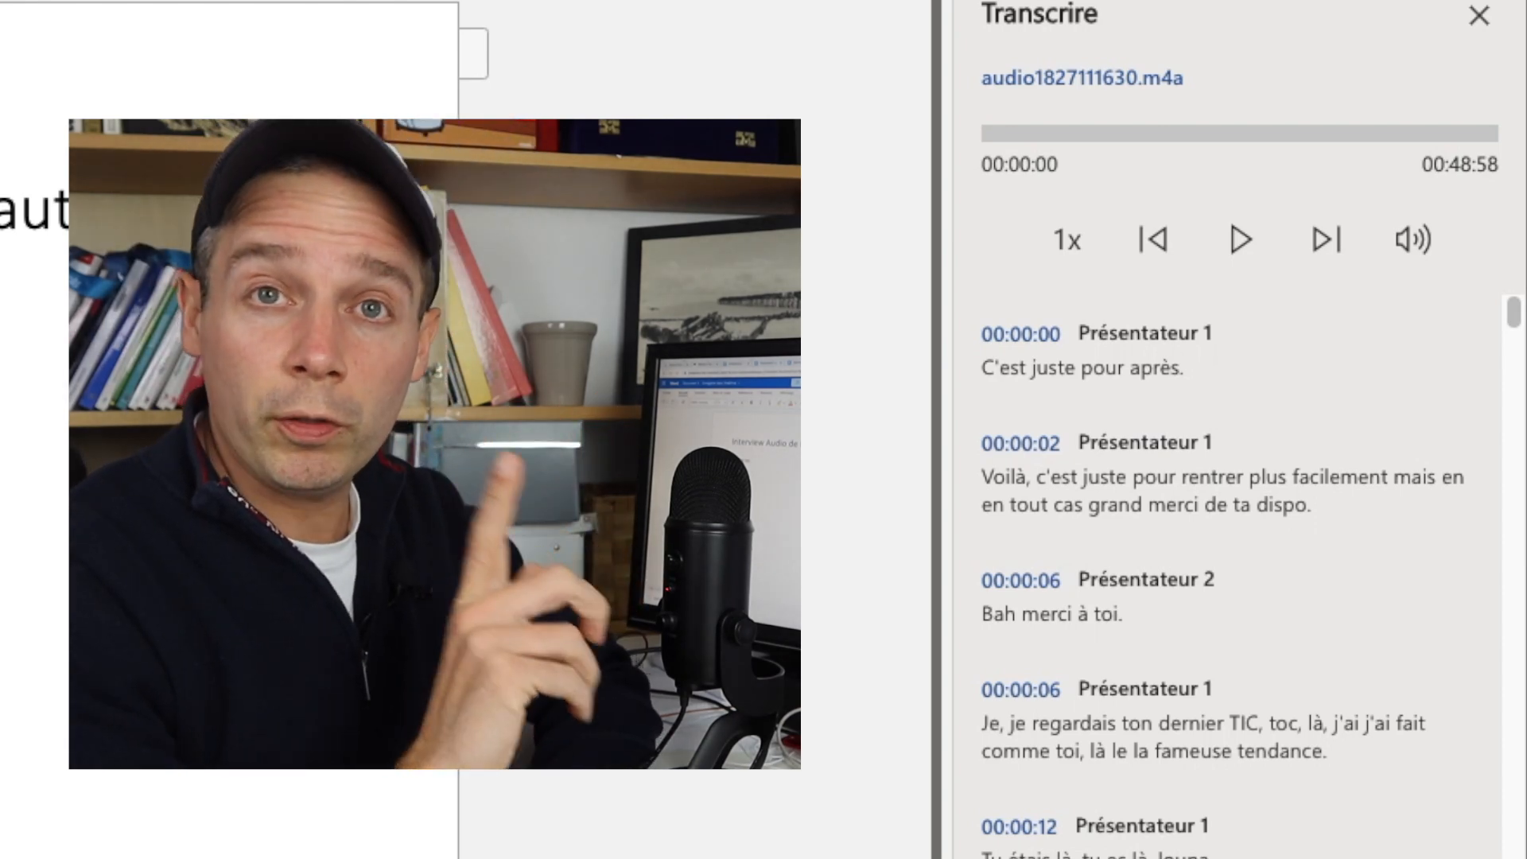
# Play back the transcribed audio, and add the transcript to the document as text only.
pyautogui.click(1276, 231)
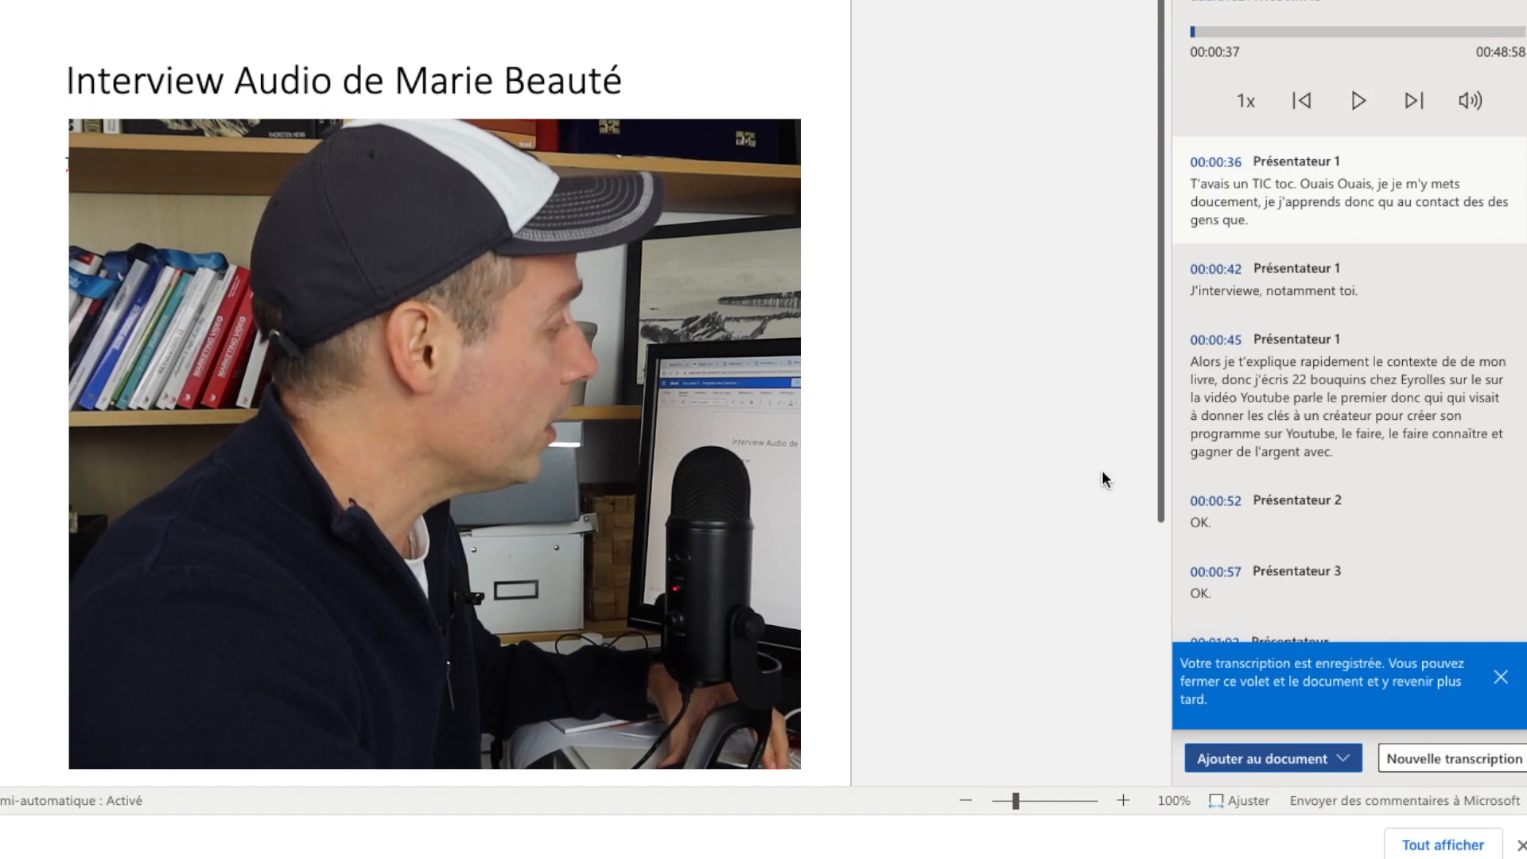
pyautogui.click(1343, 760)
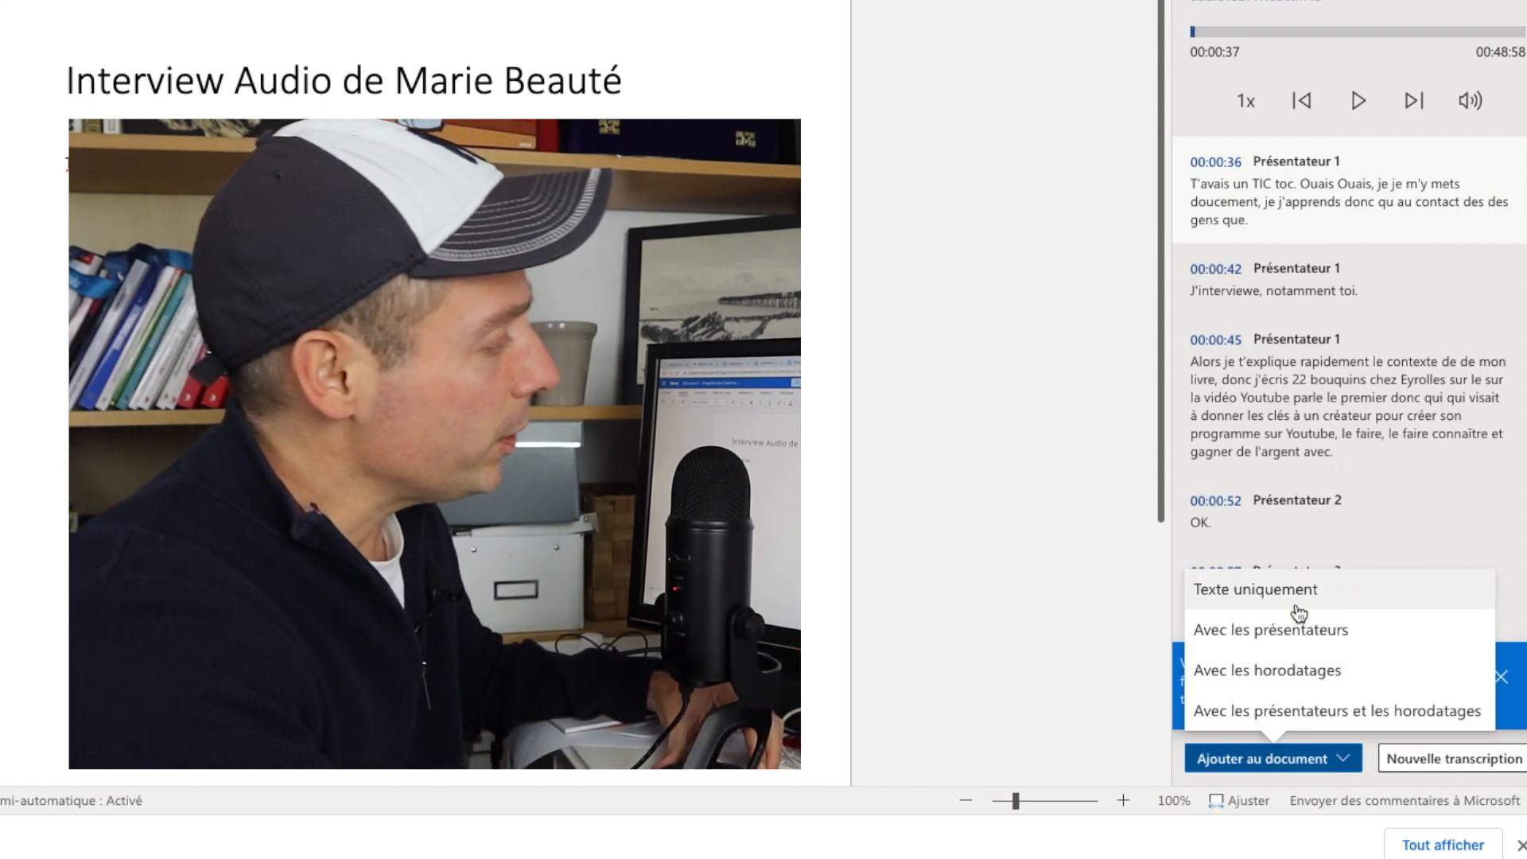
pyautogui.click(1296, 608)
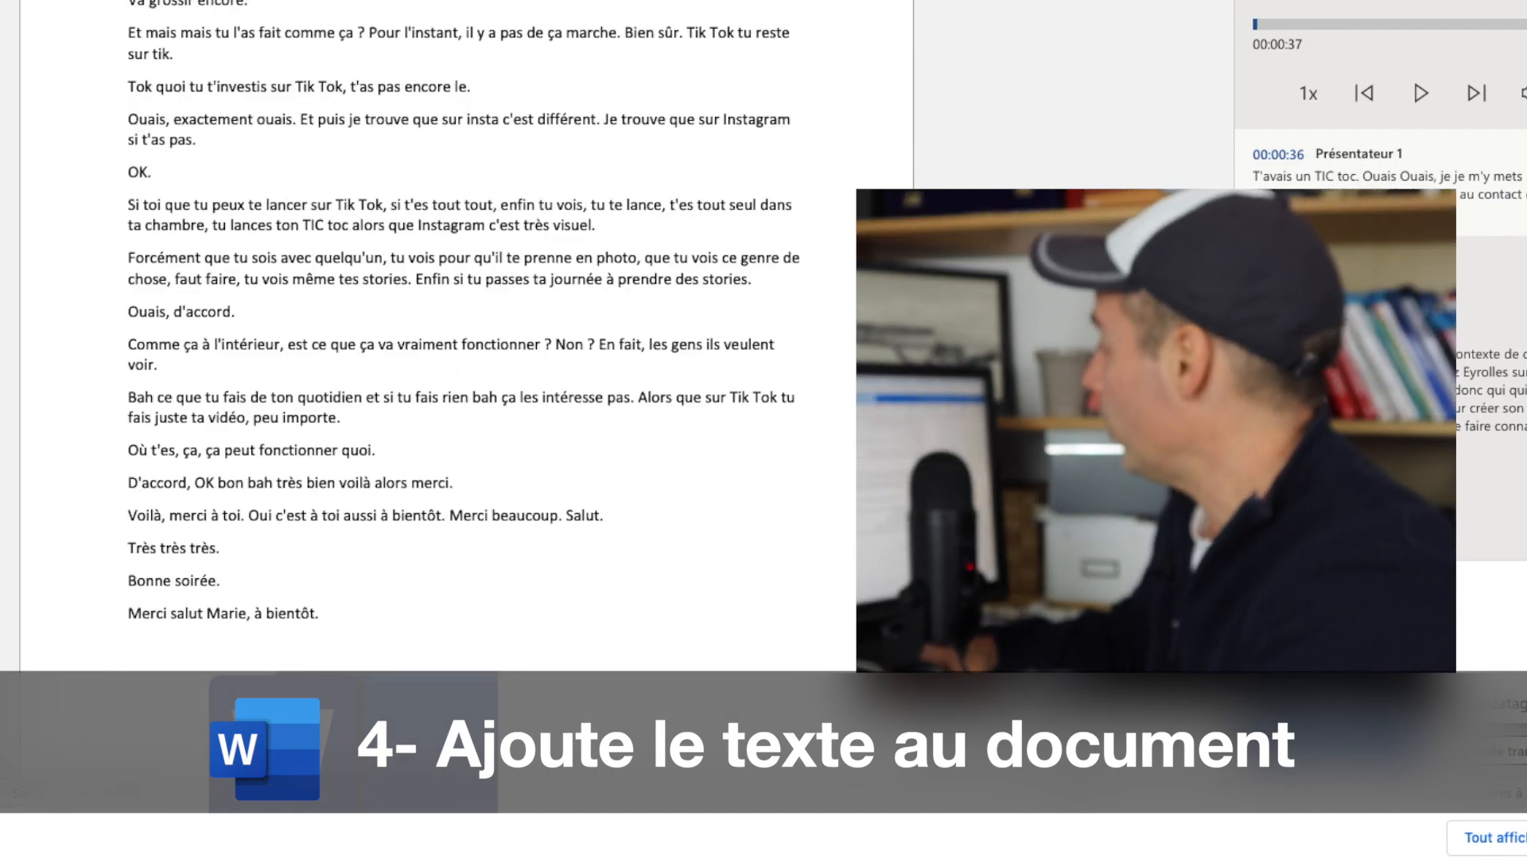
pyautogui.scroll(15, 598, 398)
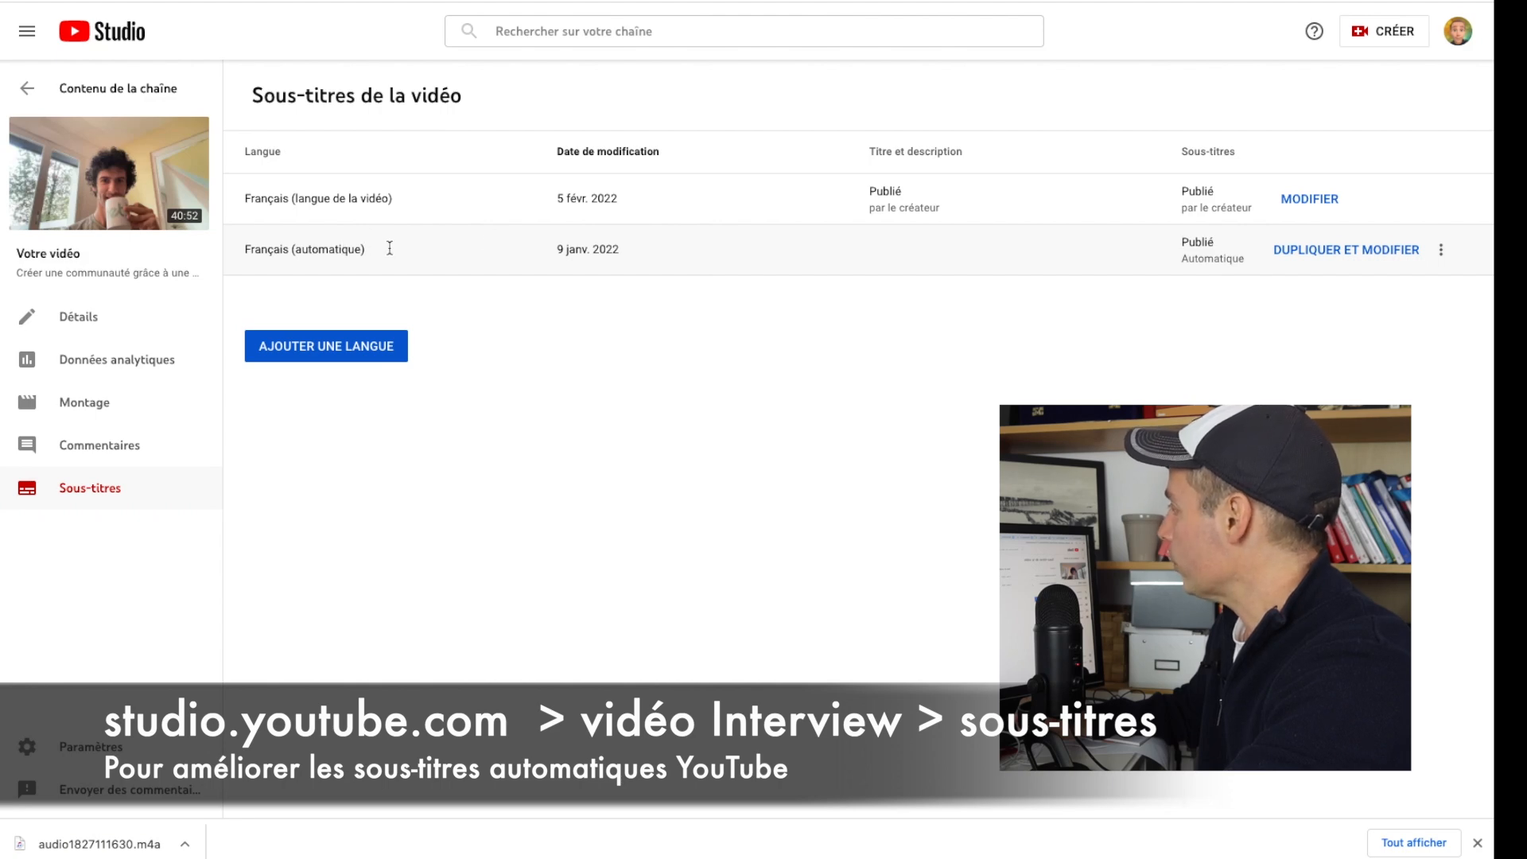
# In YouTube Studio, duplicate the automatic French subtitles over the existing draft and look through their text.
pyautogui.click(1338, 253)
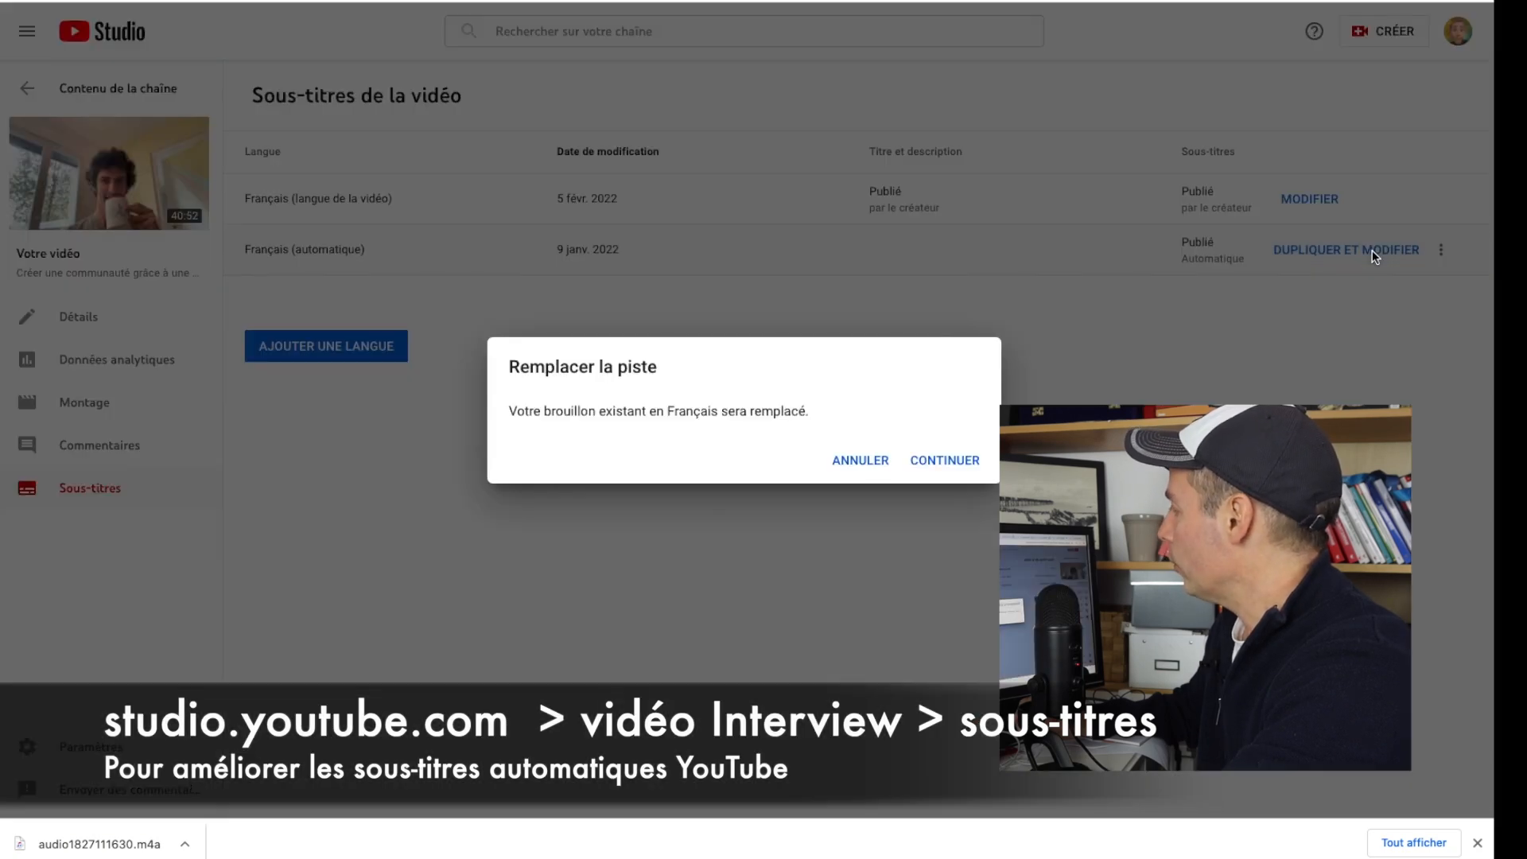
pyautogui.click(958, 463)
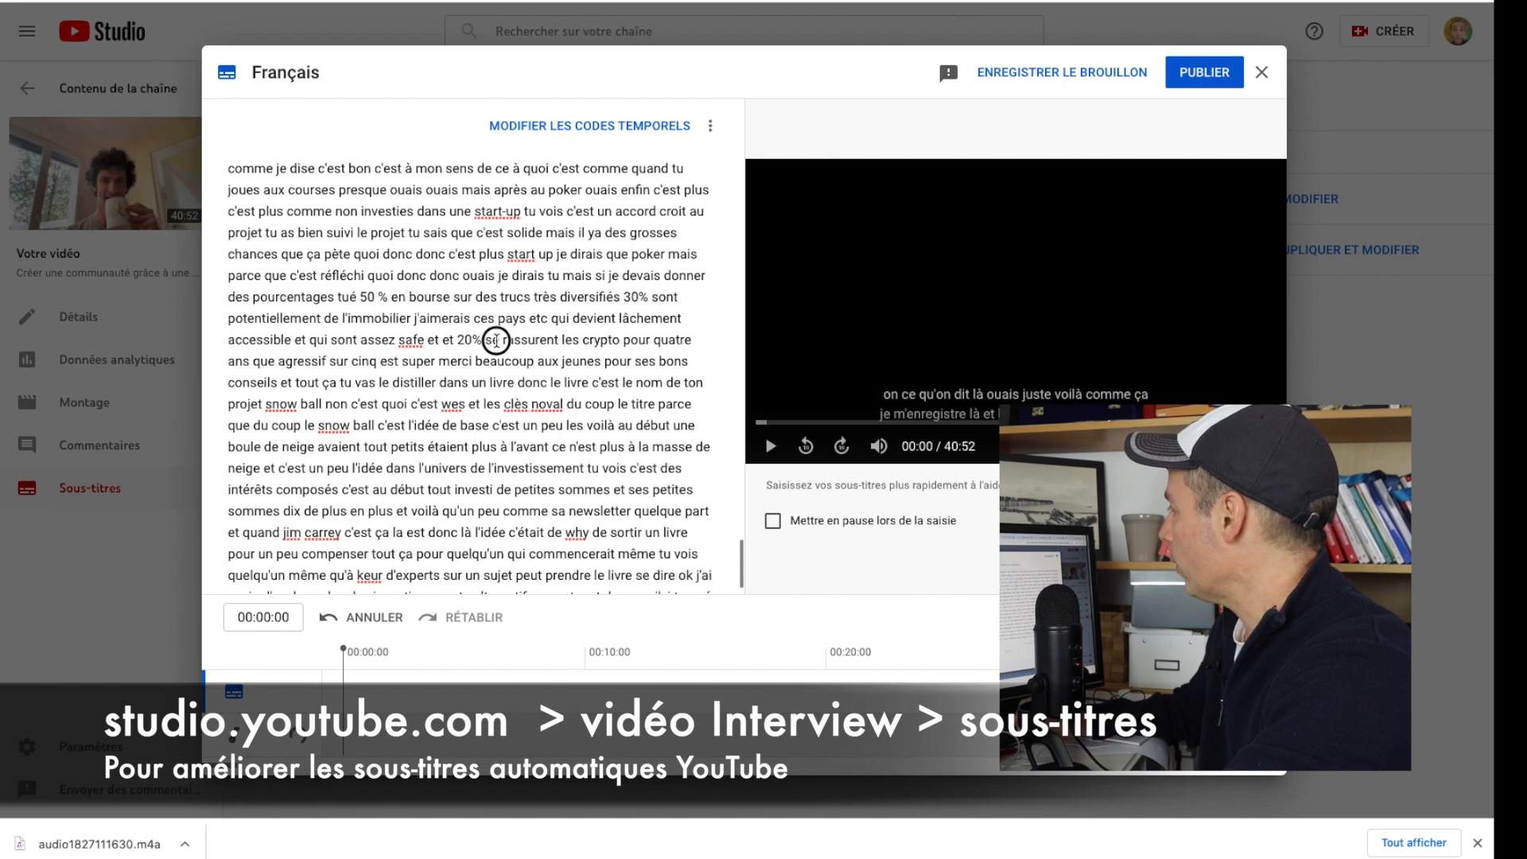
pyautogui.scroll(-3, 492, 350)
pyautogui.scroll(5, 502, 360)
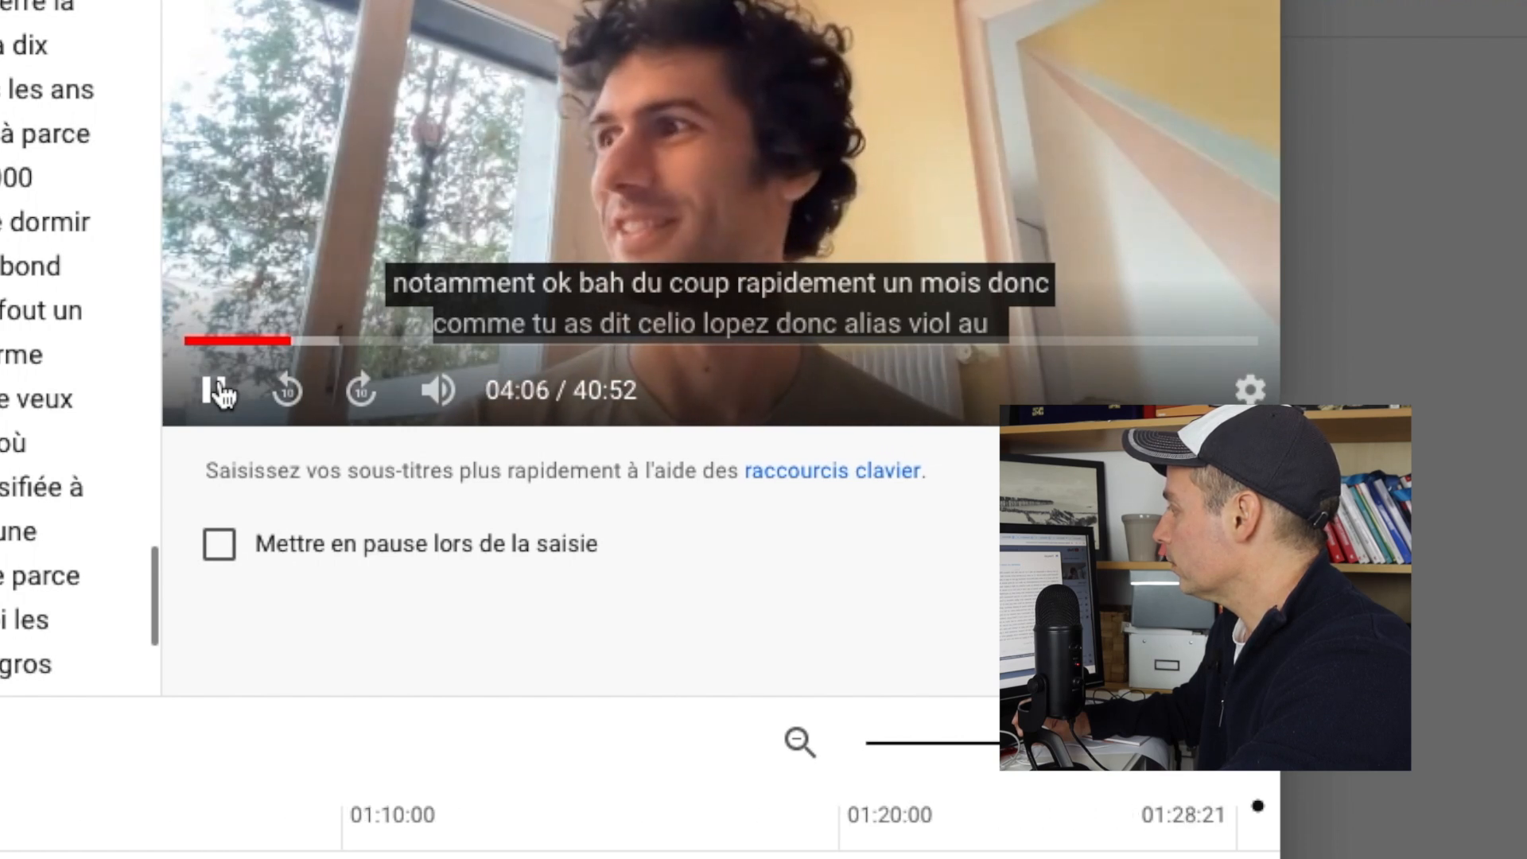
# Play the interview in short stretches to check the automatic captions against the speech, and close the subtitle editor without publishing.
pyautogui.click(219, 391)
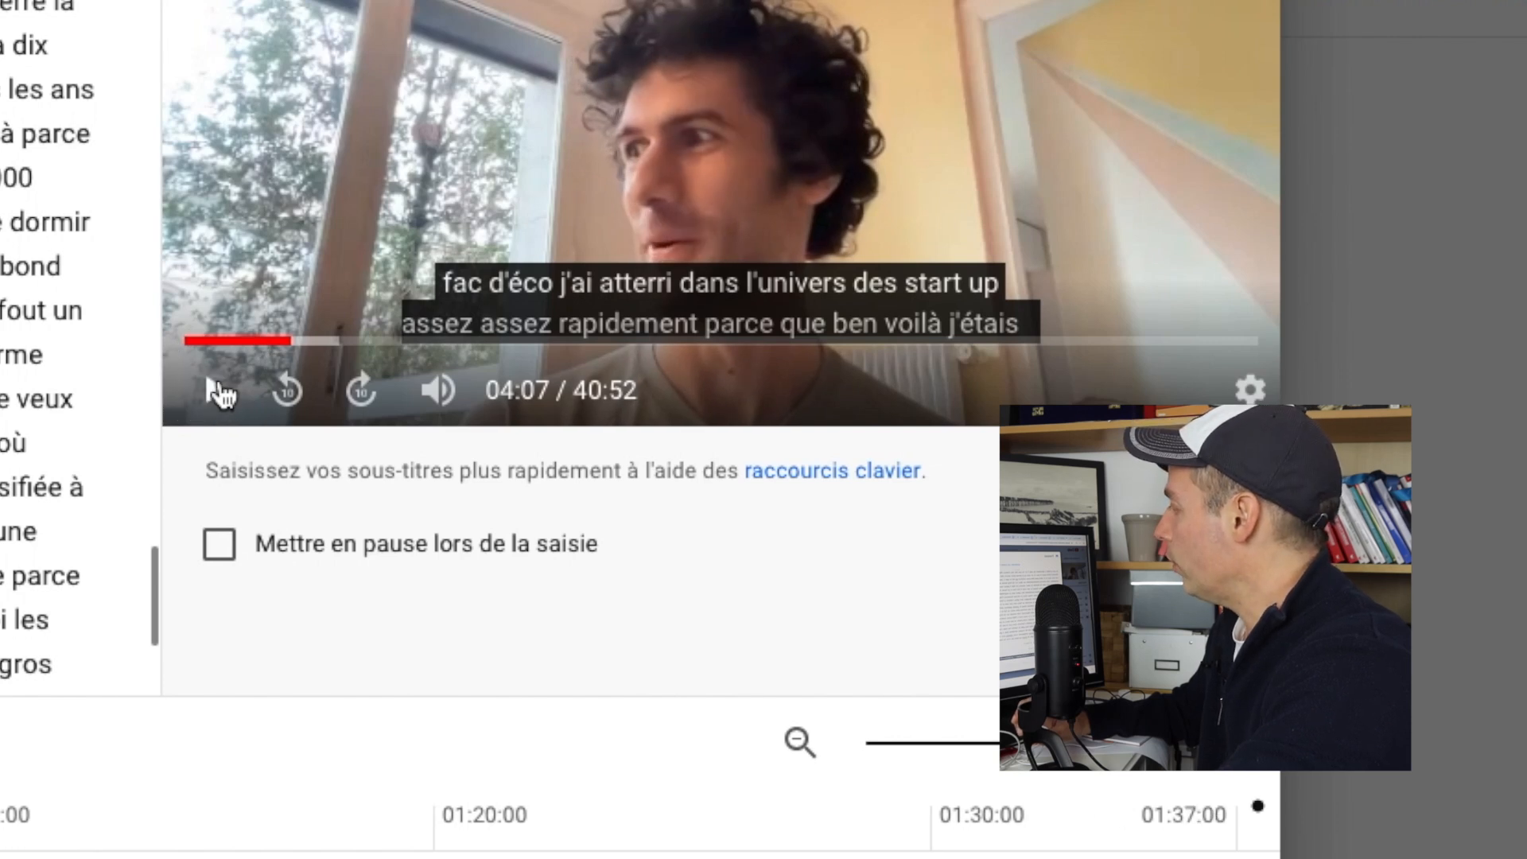
pyautogui.click(221, 391)
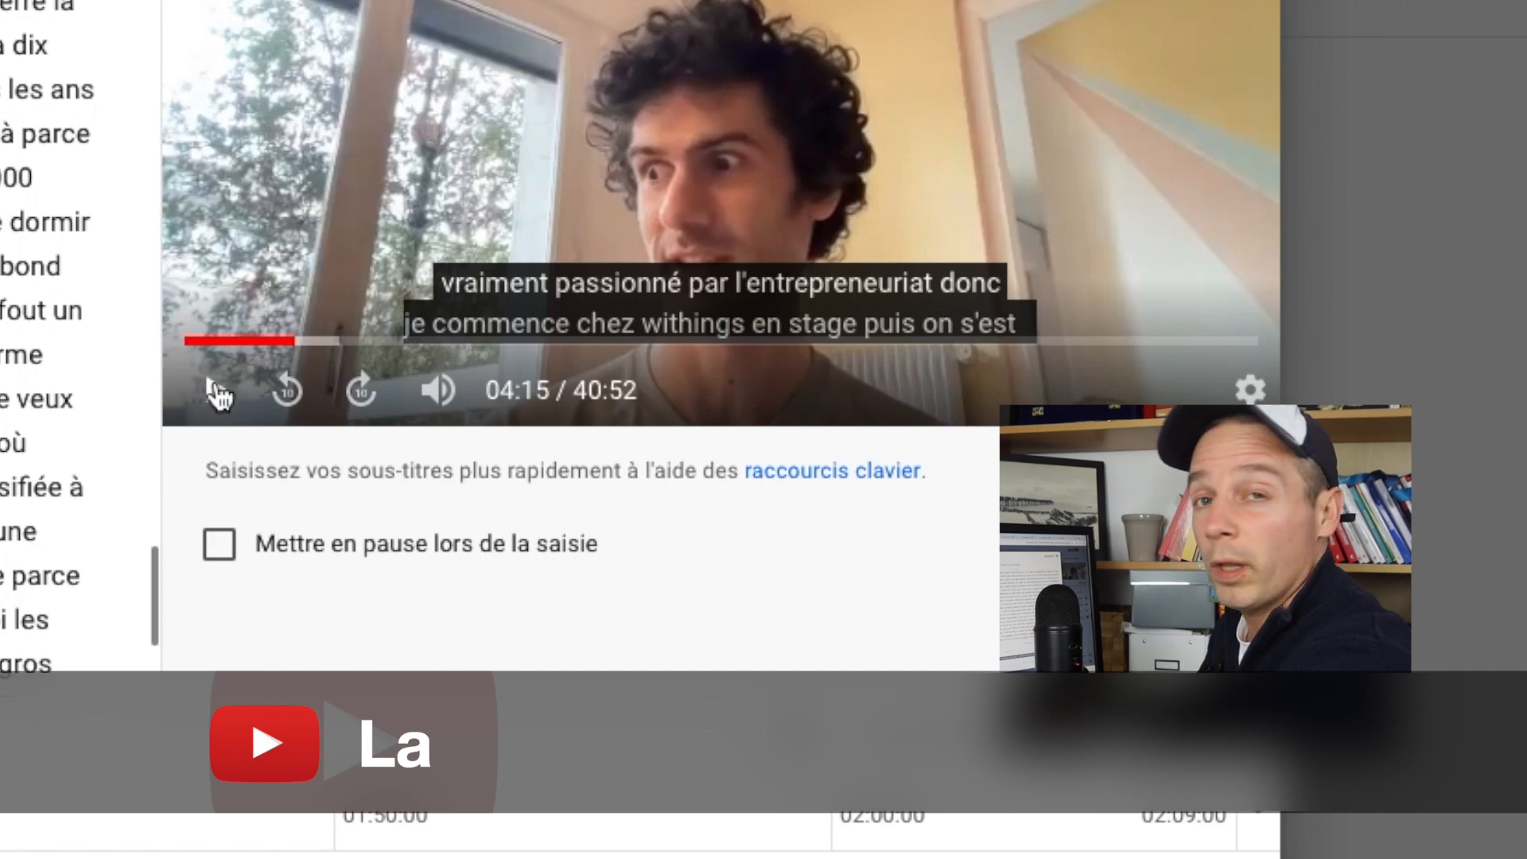
pyautogui.click(215, 392)
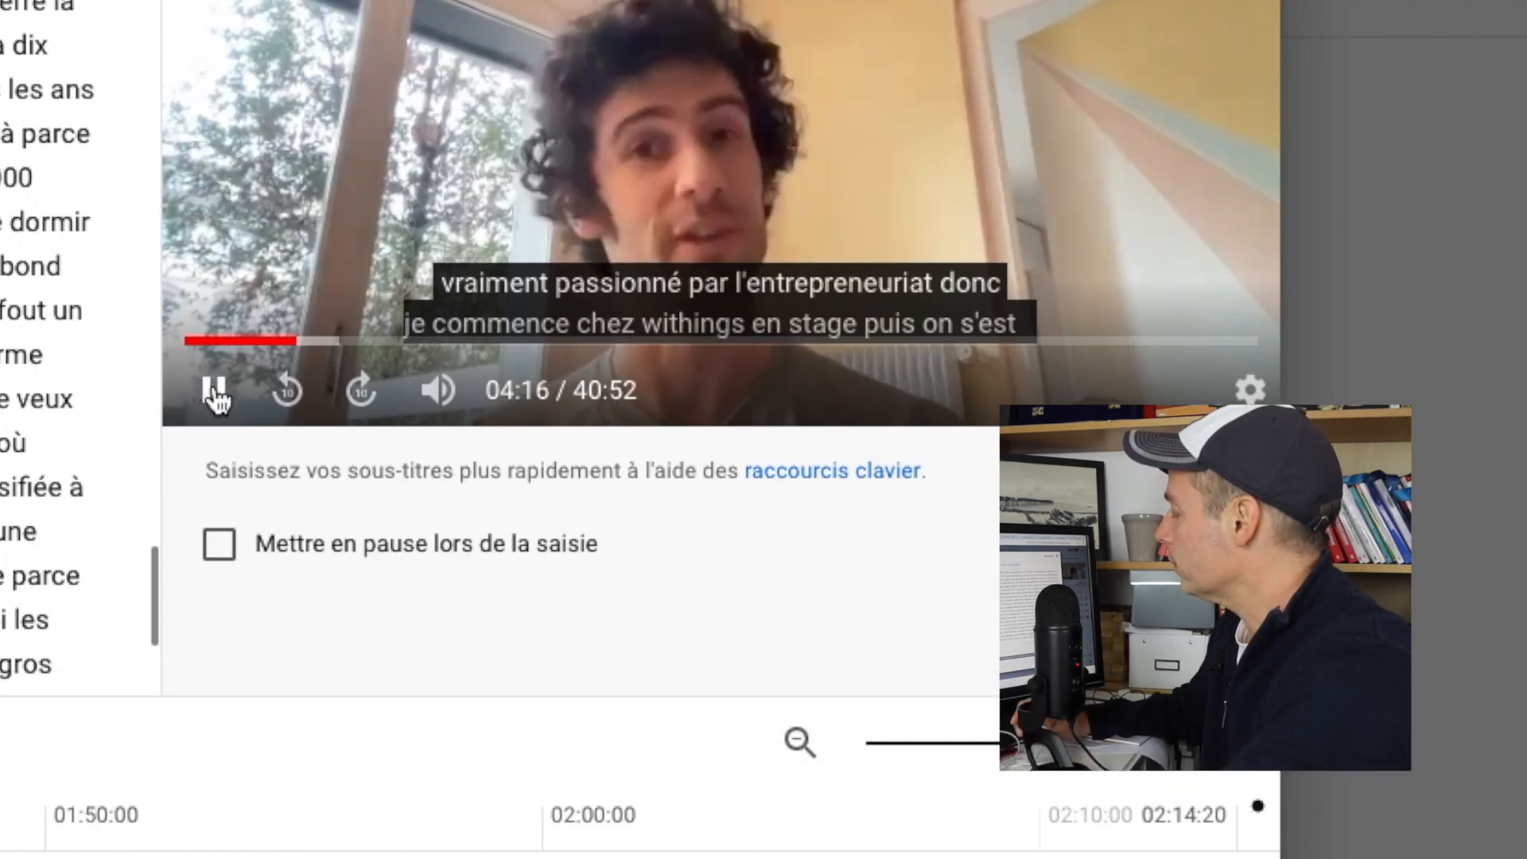
pyautogui.click(216, 392)
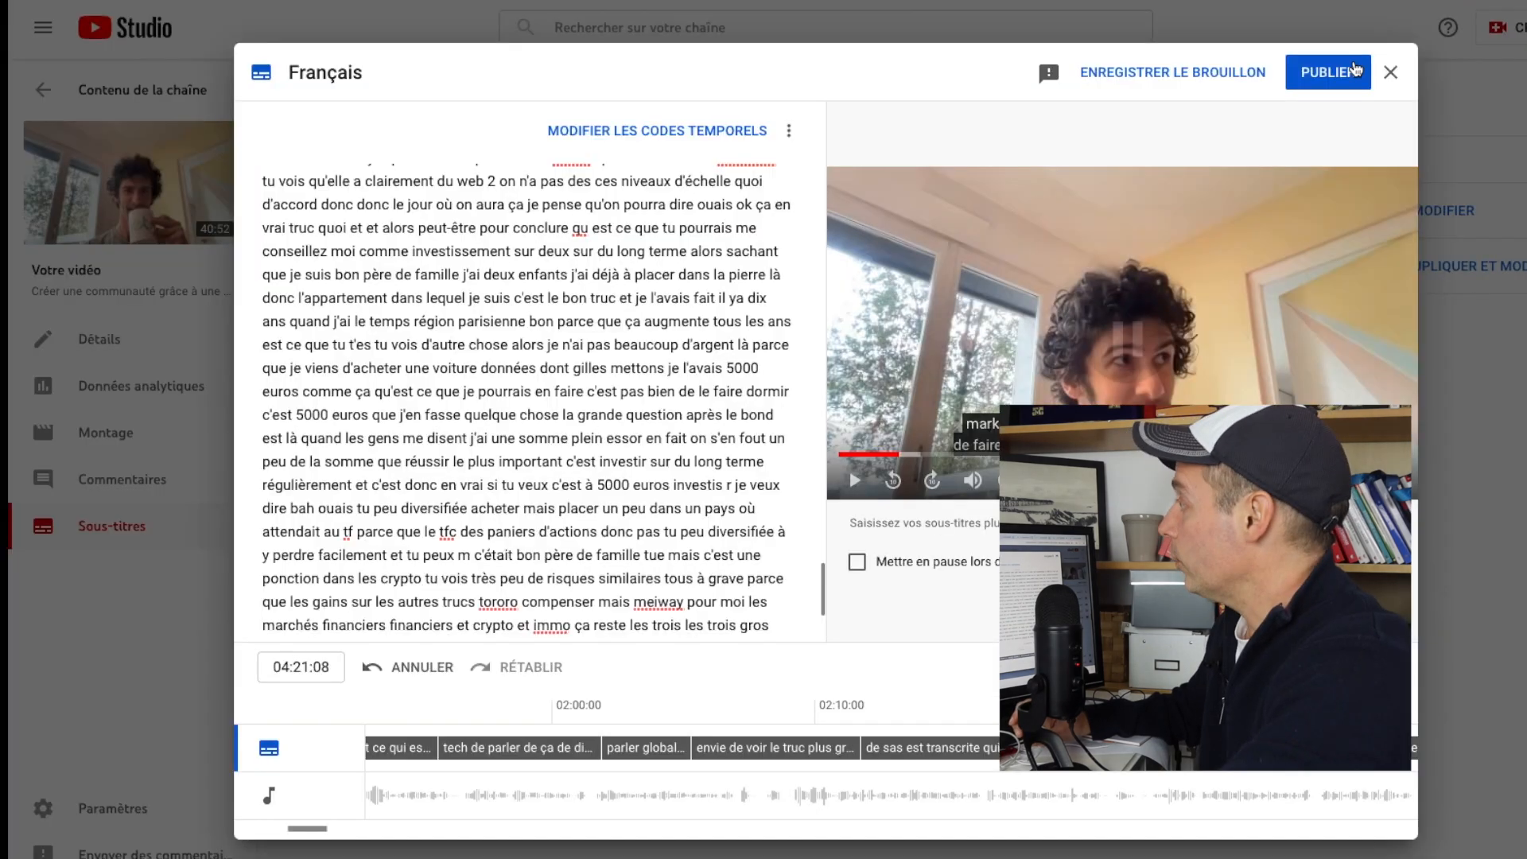
pyautogui.click(1393, 73)
pyautogui.click(739, 499)
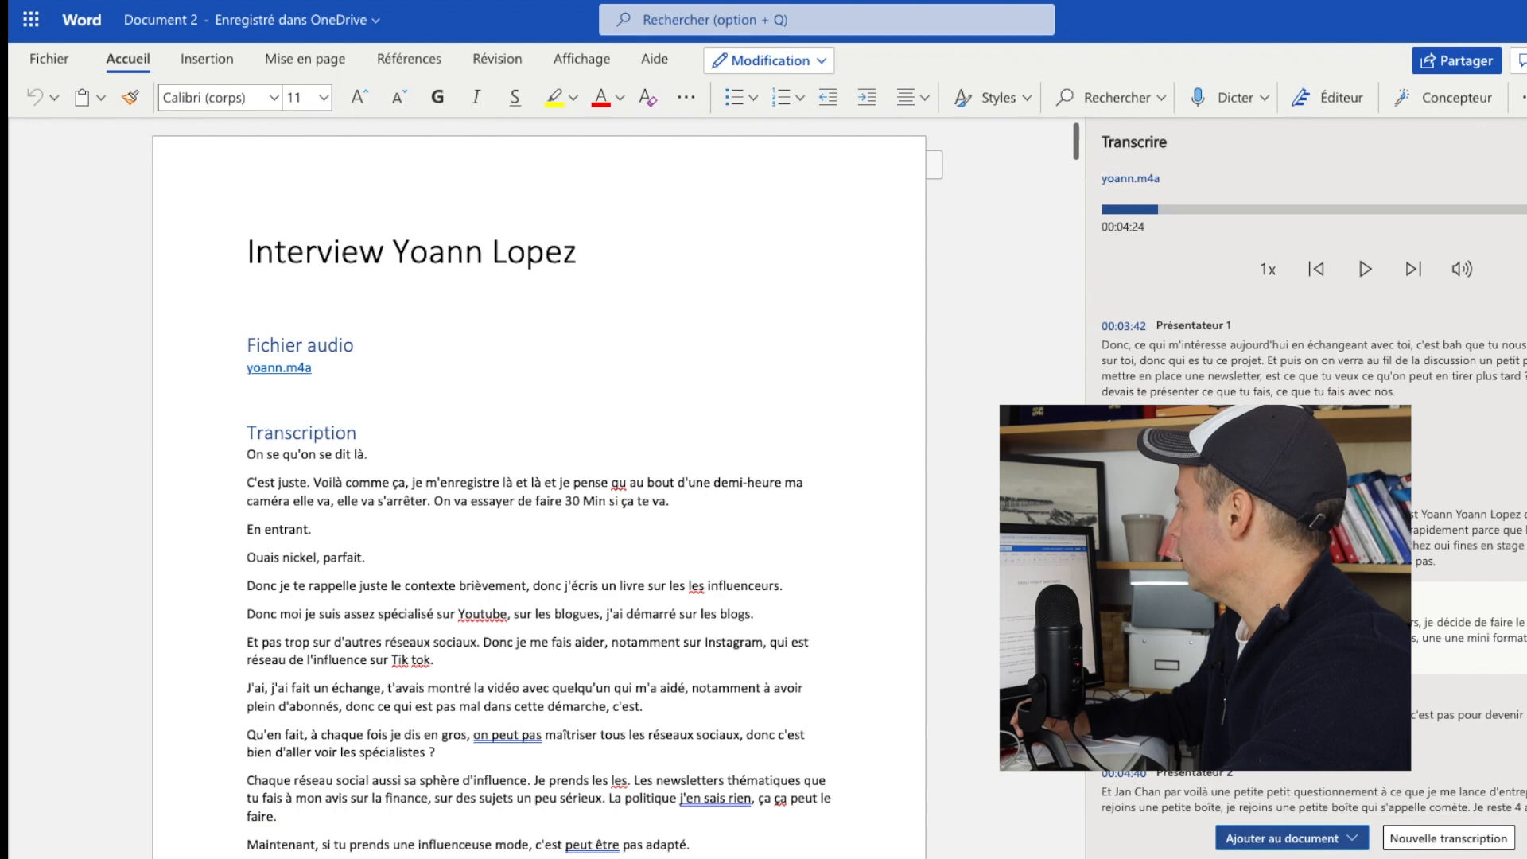
# Open the creator-published French subtitles in the editor and review them in text form.
pyautogui.scroll(-2, 450, 521)
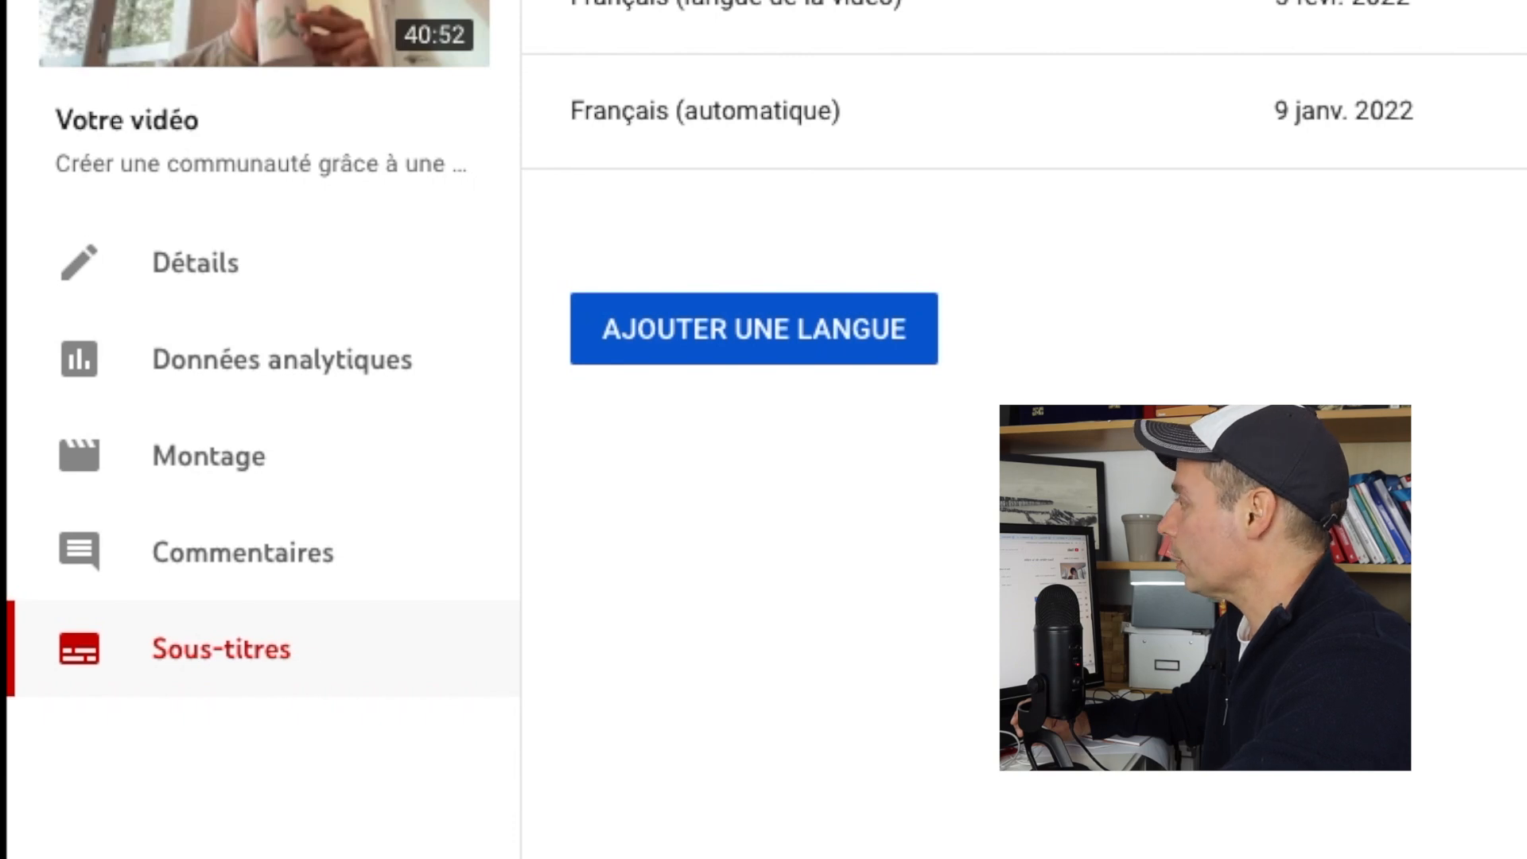
pyautogui.click(1362, 207)
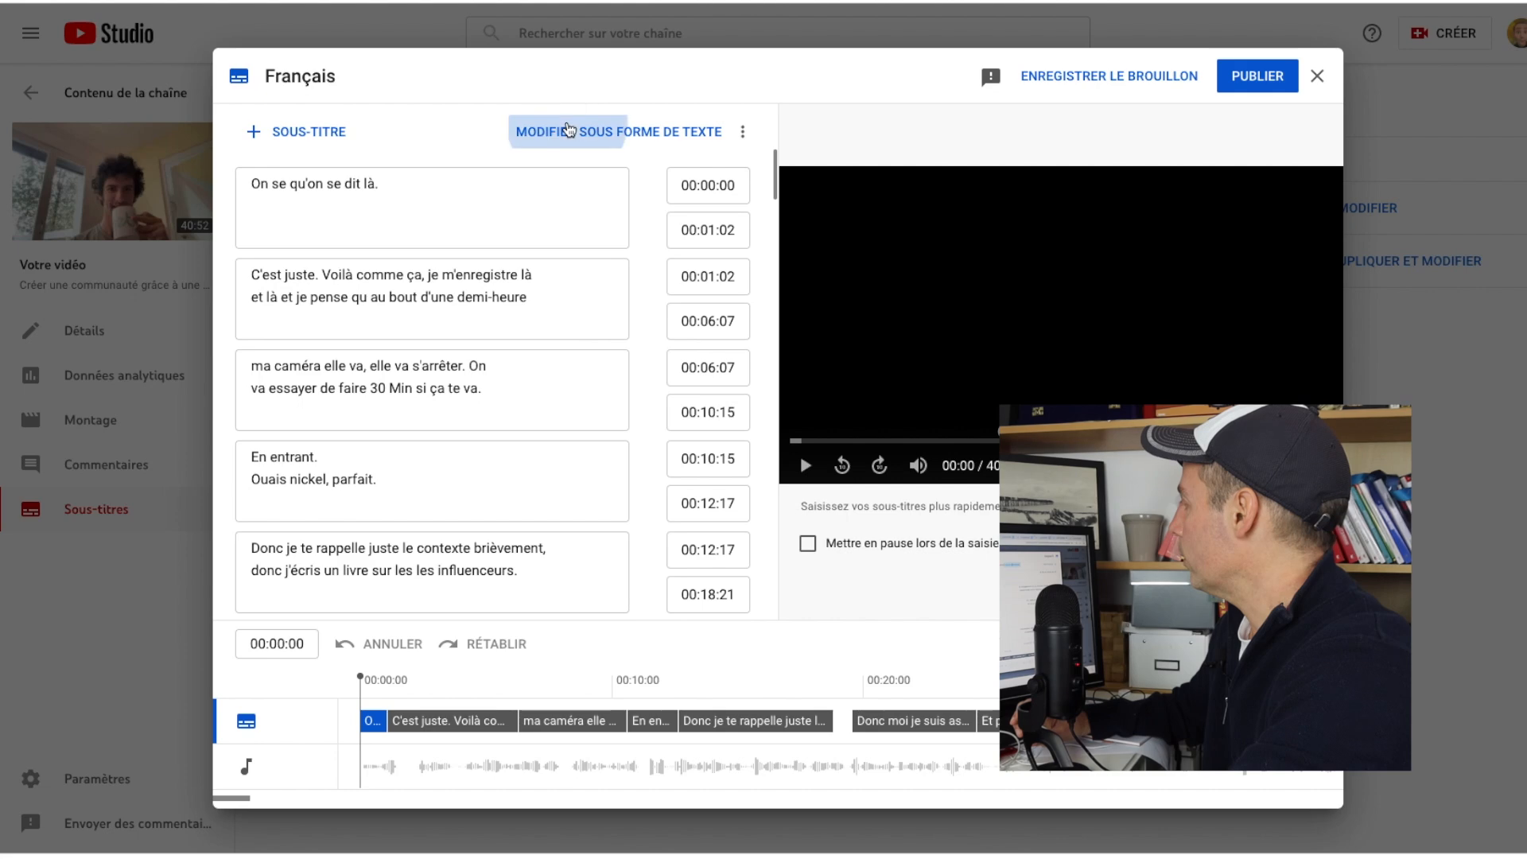
pyautogui.click(566, 131)
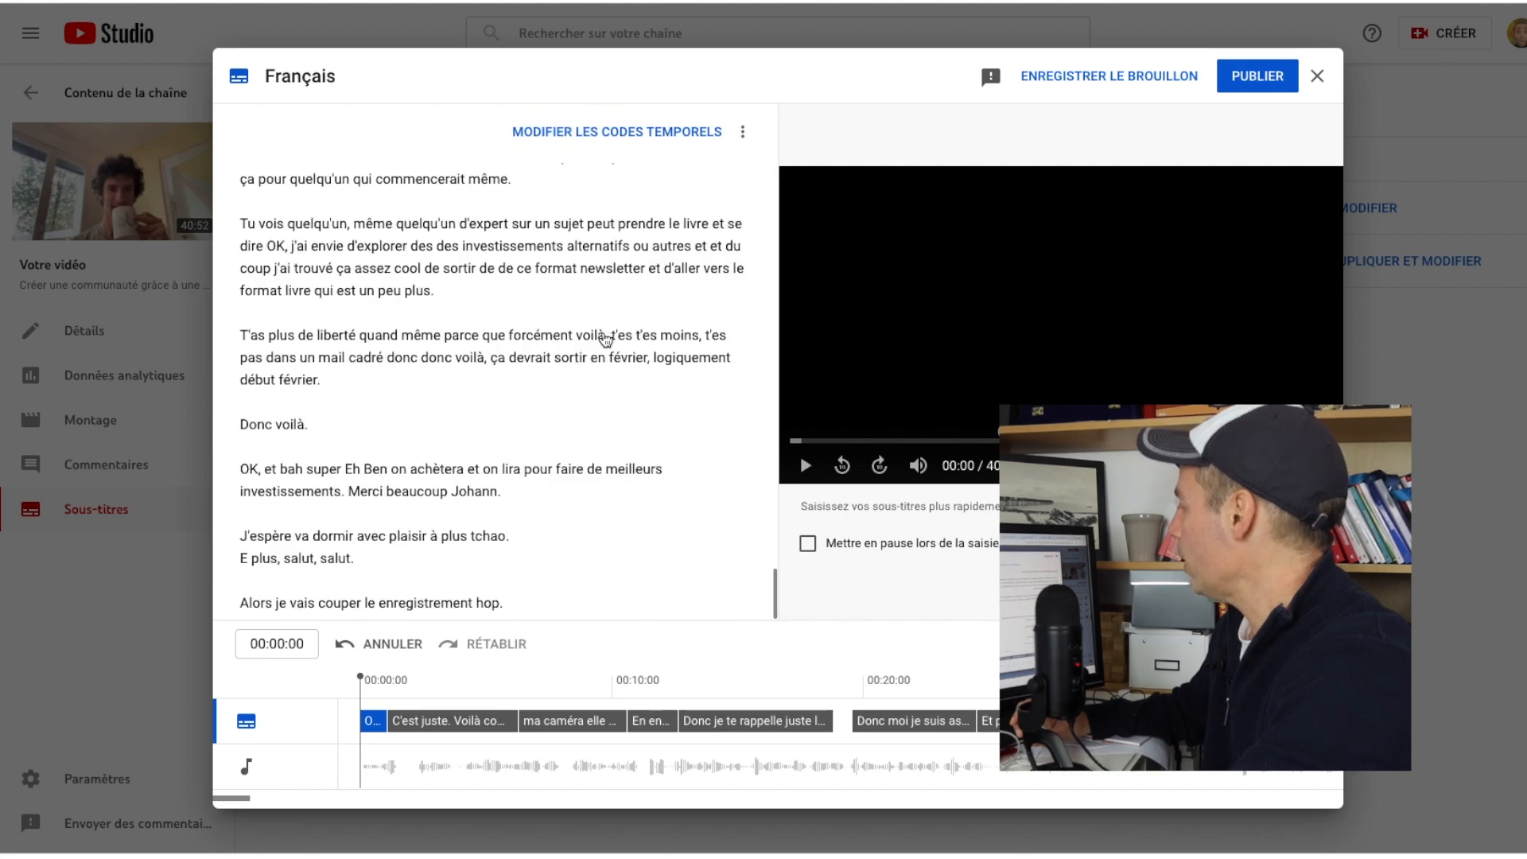
pyautogui.scroll(5, 499, 366)
pyautogui.scroll(5, 500, 363)
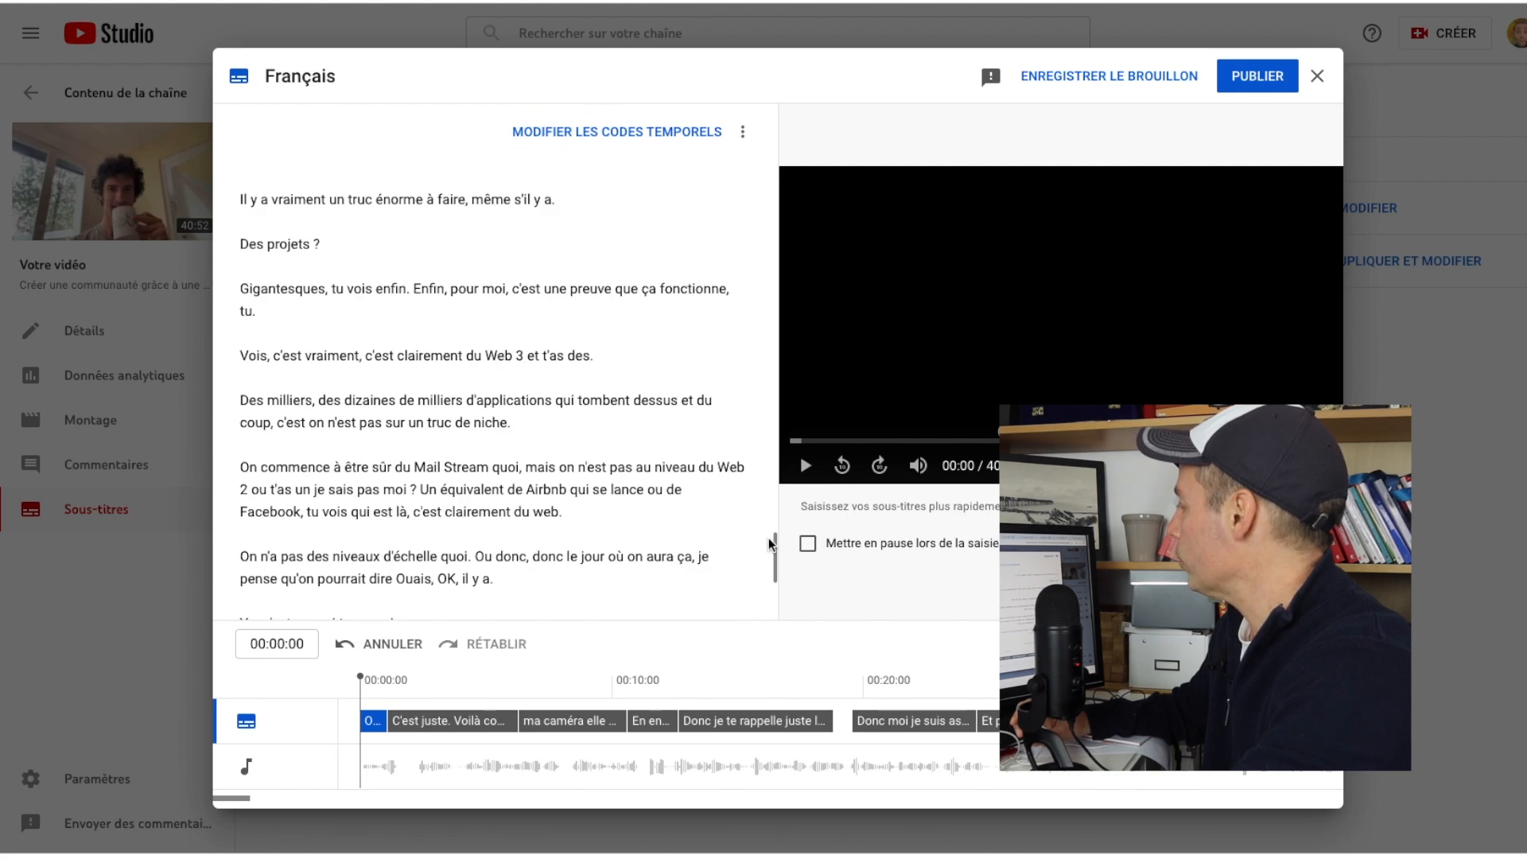
# Play the interview in short stretches from about 04:01 to check the Word-based captions against the speech.
pyautogui.click(845, 440)
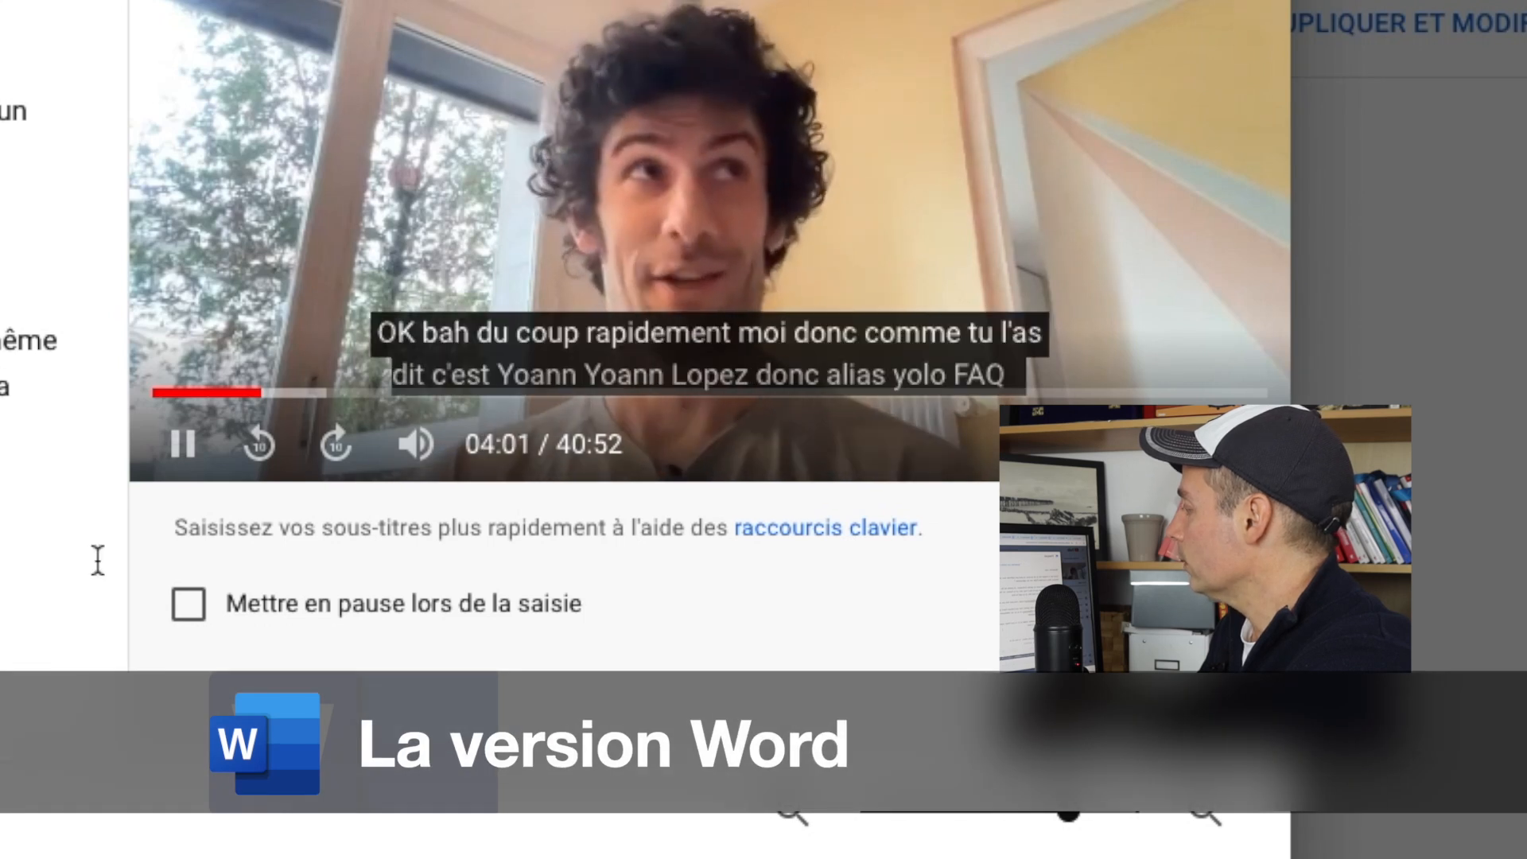
pyautogui.click(187, 465)
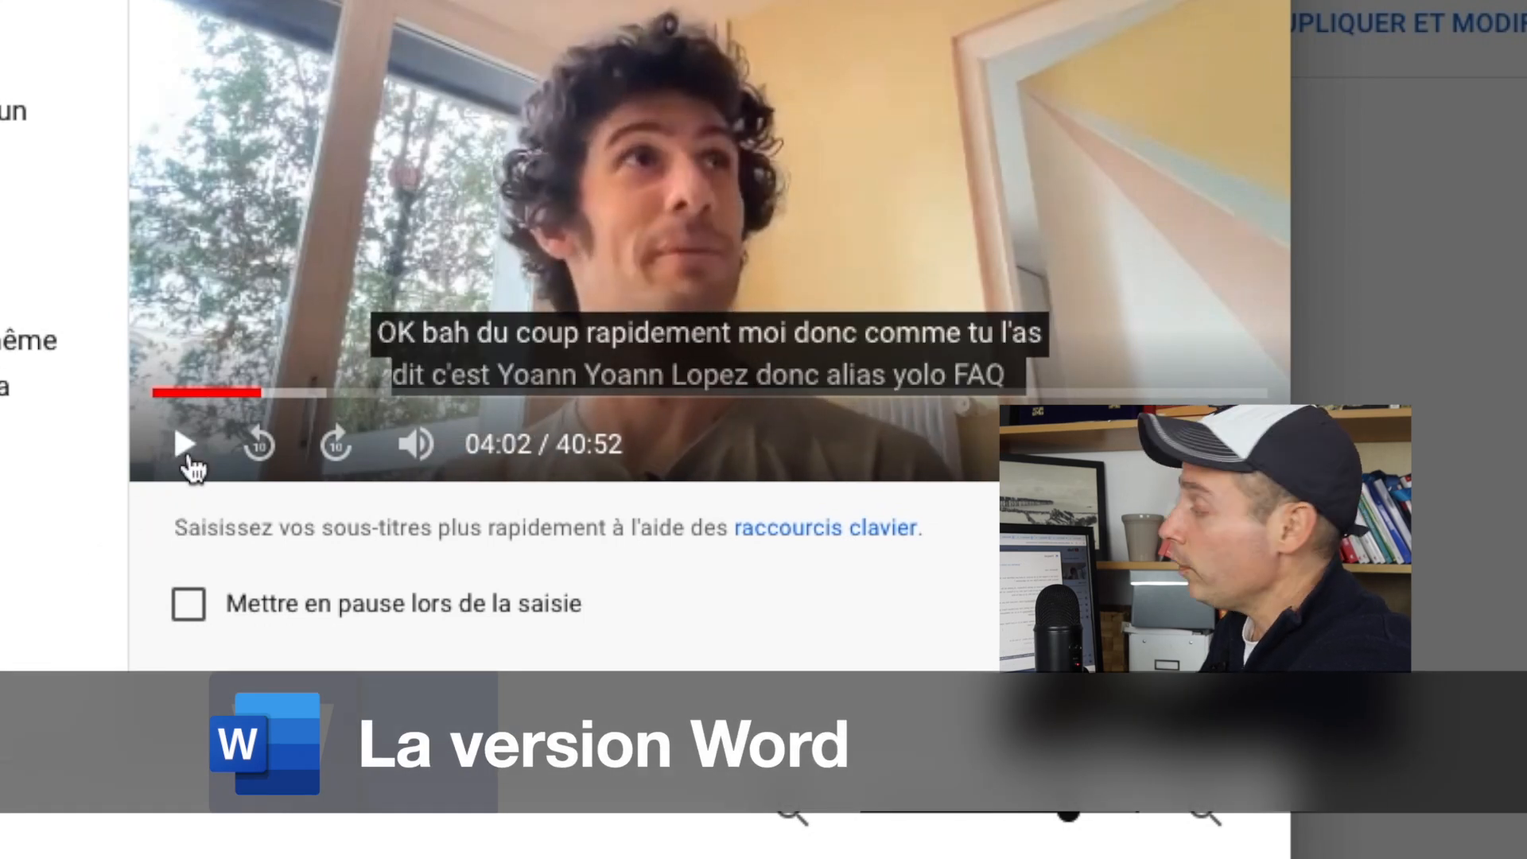
pyautogui.click(185, 444)
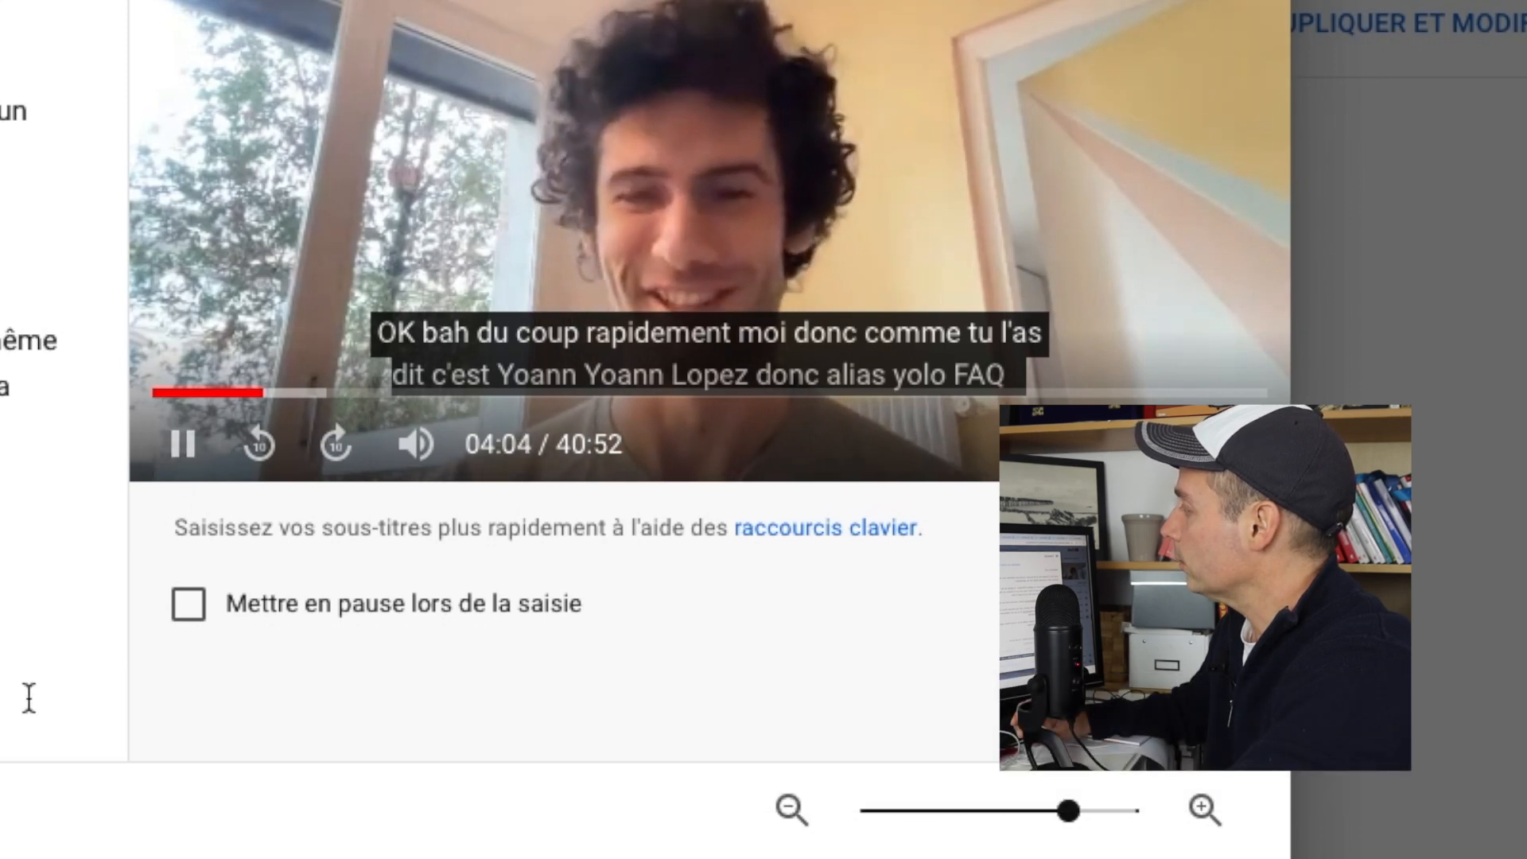
pyautogui.click(190, 455)
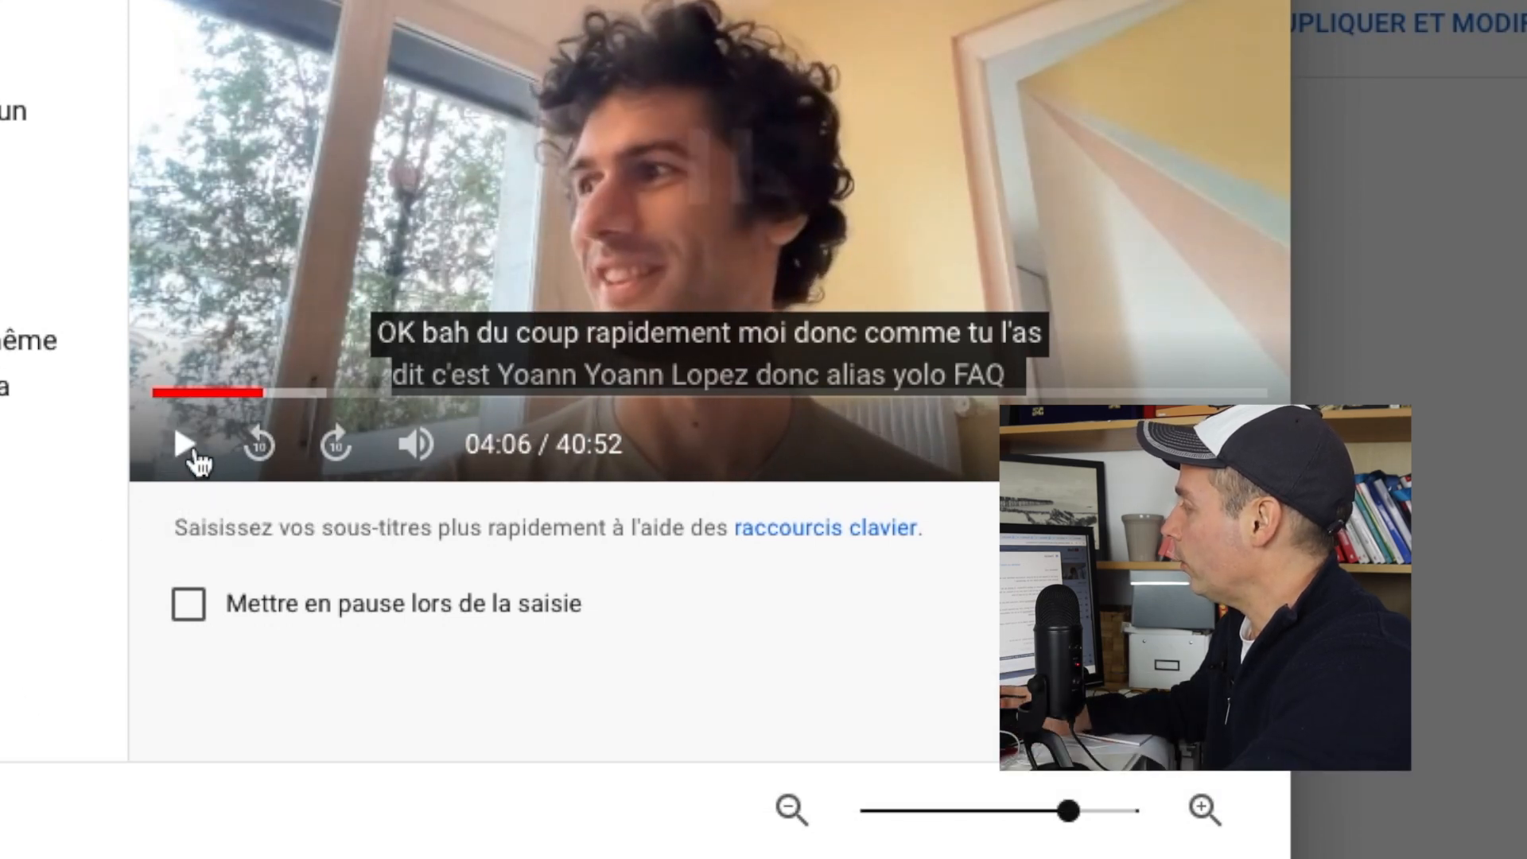
pyautogui.click(182, 461)
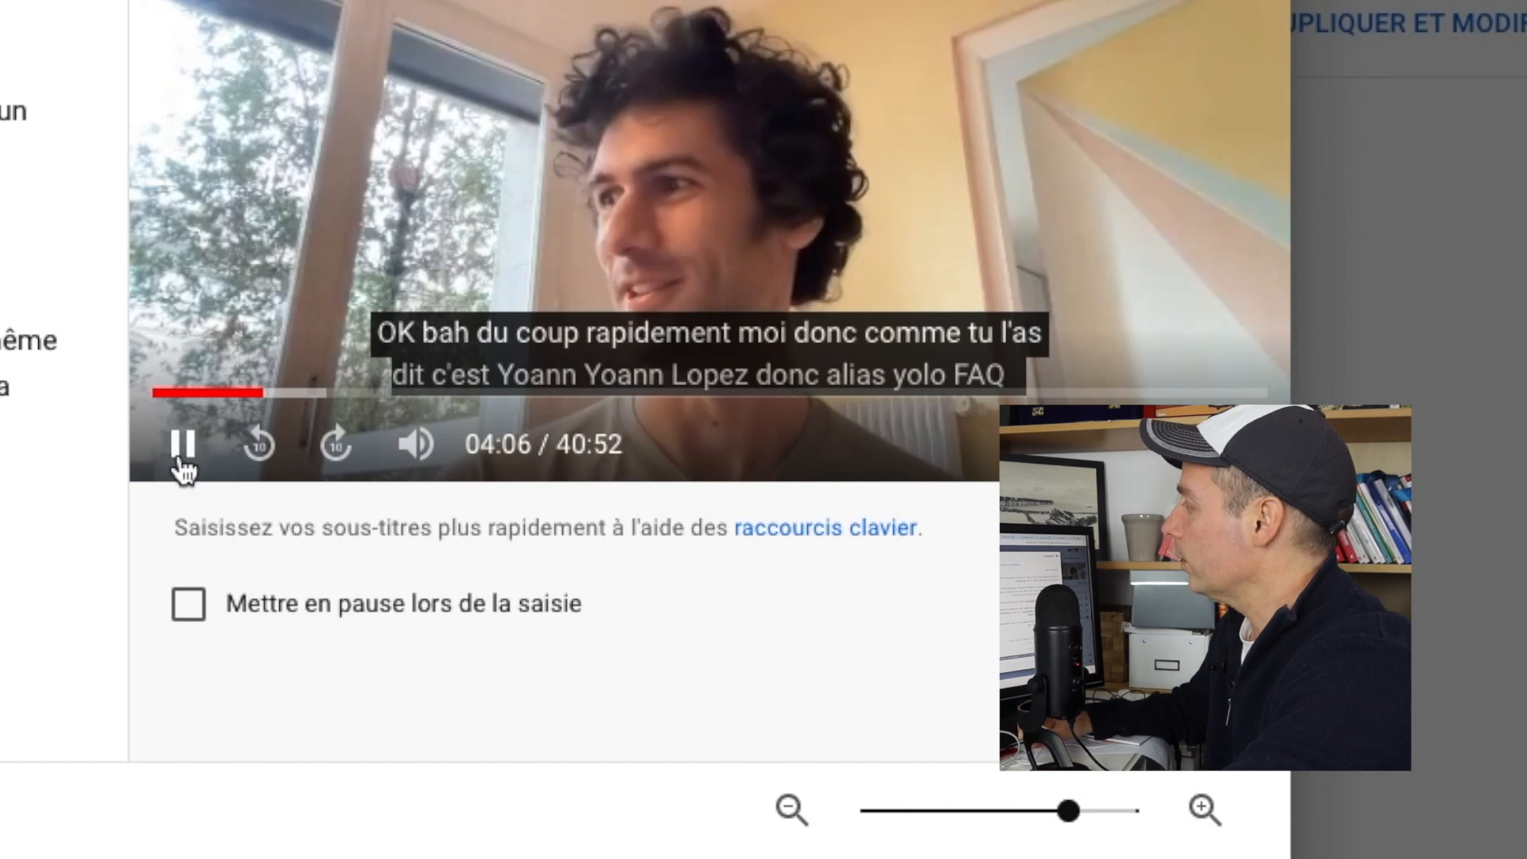
pyautogui.click(182, 461)
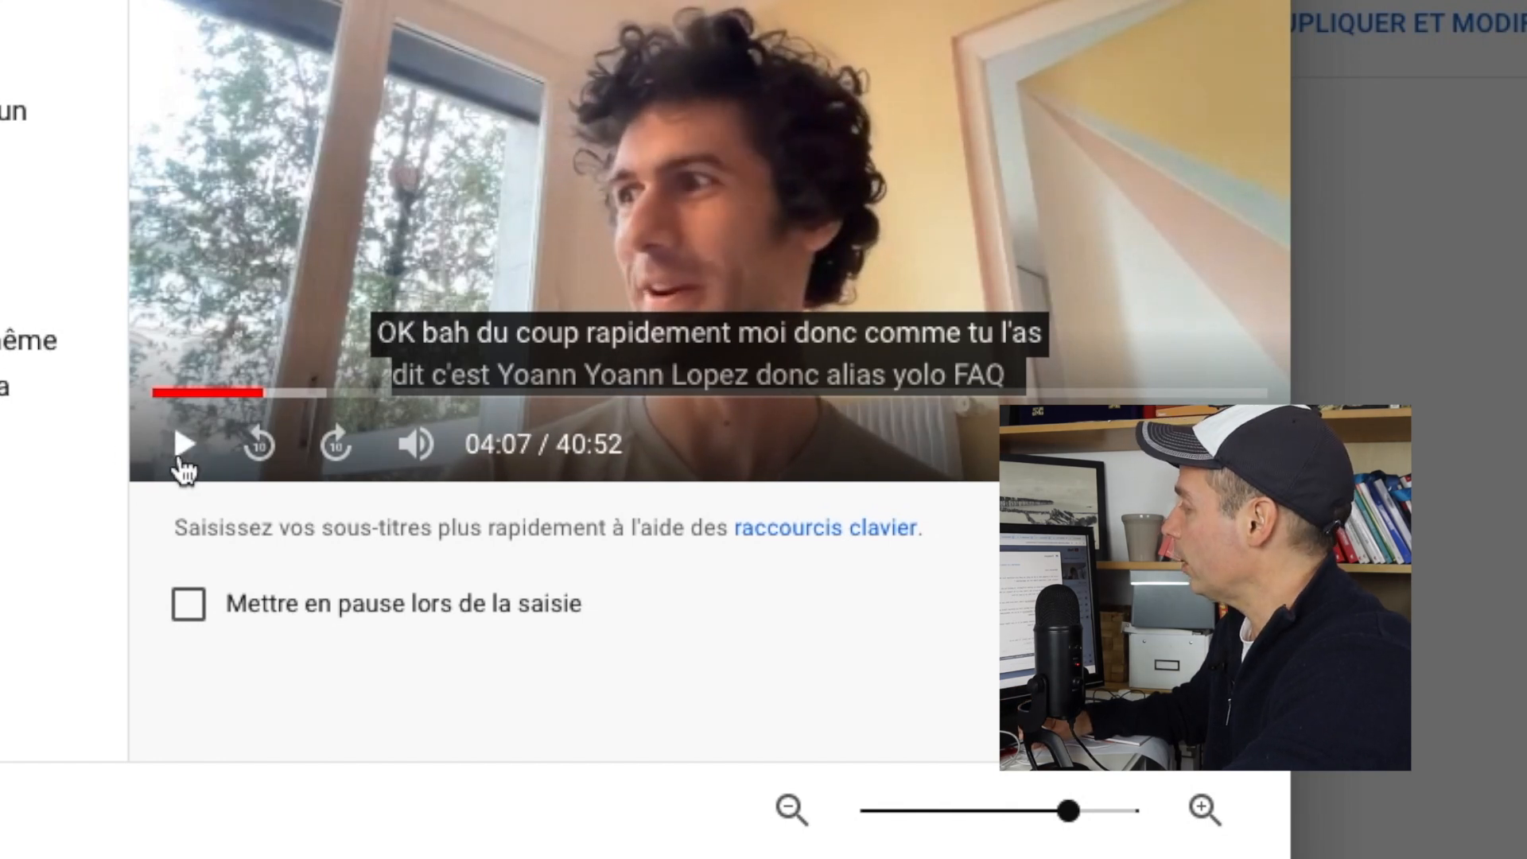
pyautogui.click(183, 445)
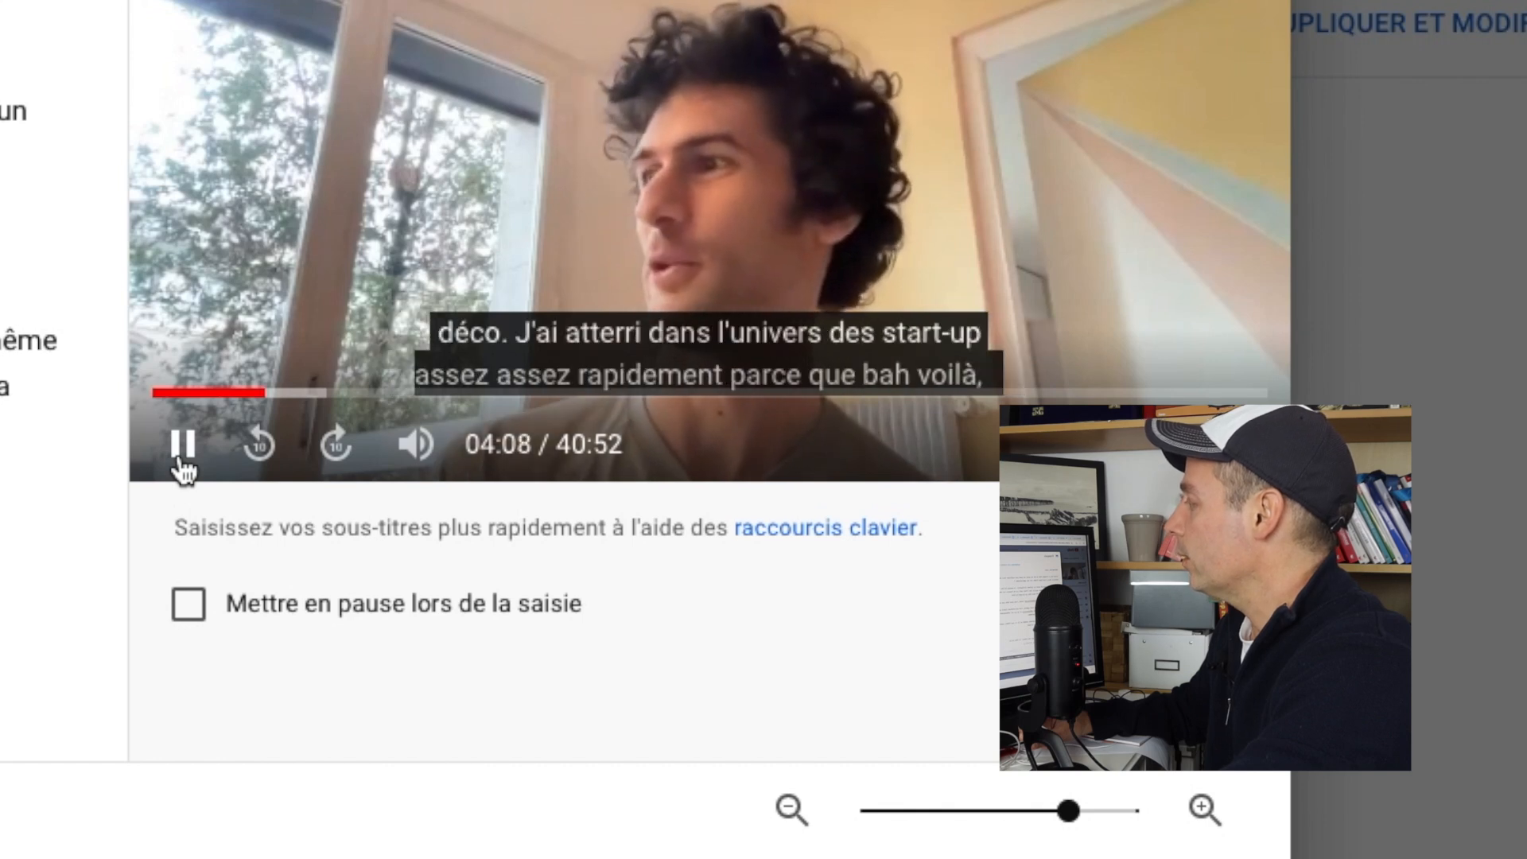
pyautogui.click(182, 445)
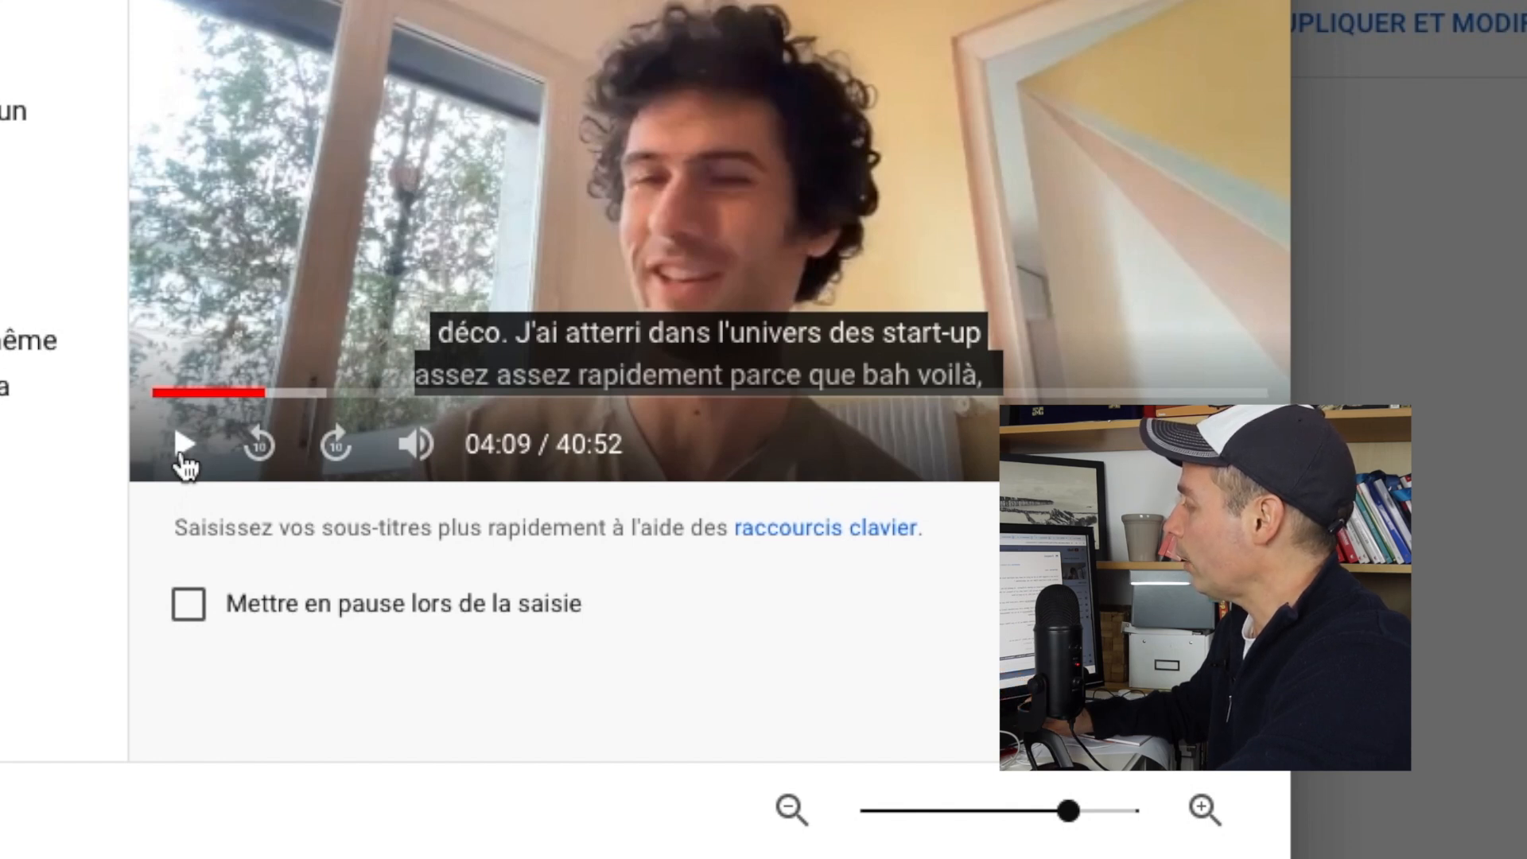
pyautogui.click(183, 447)
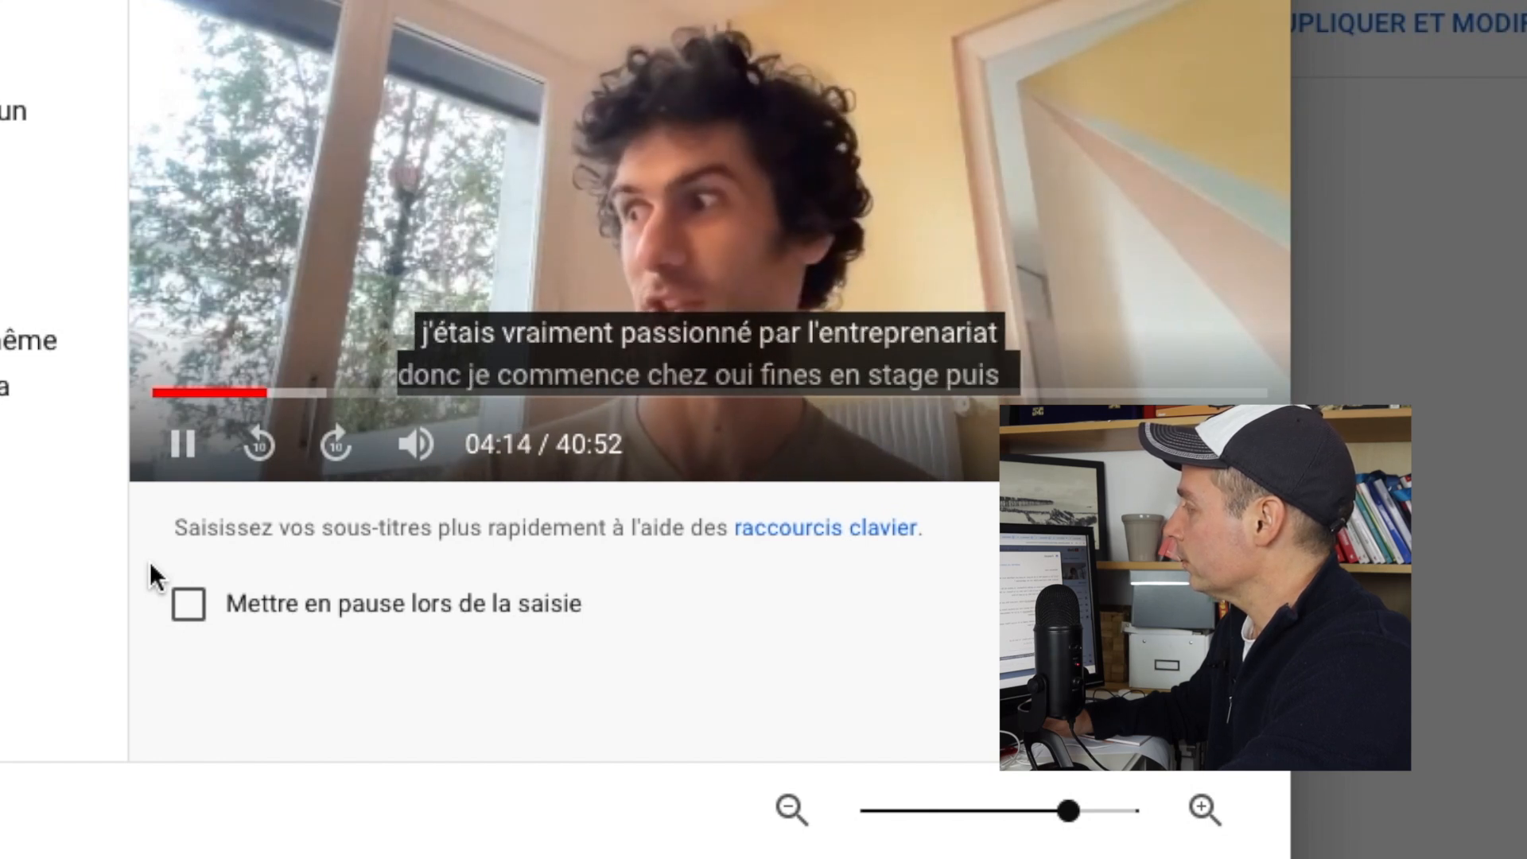
pyautogui.click(188, 445)
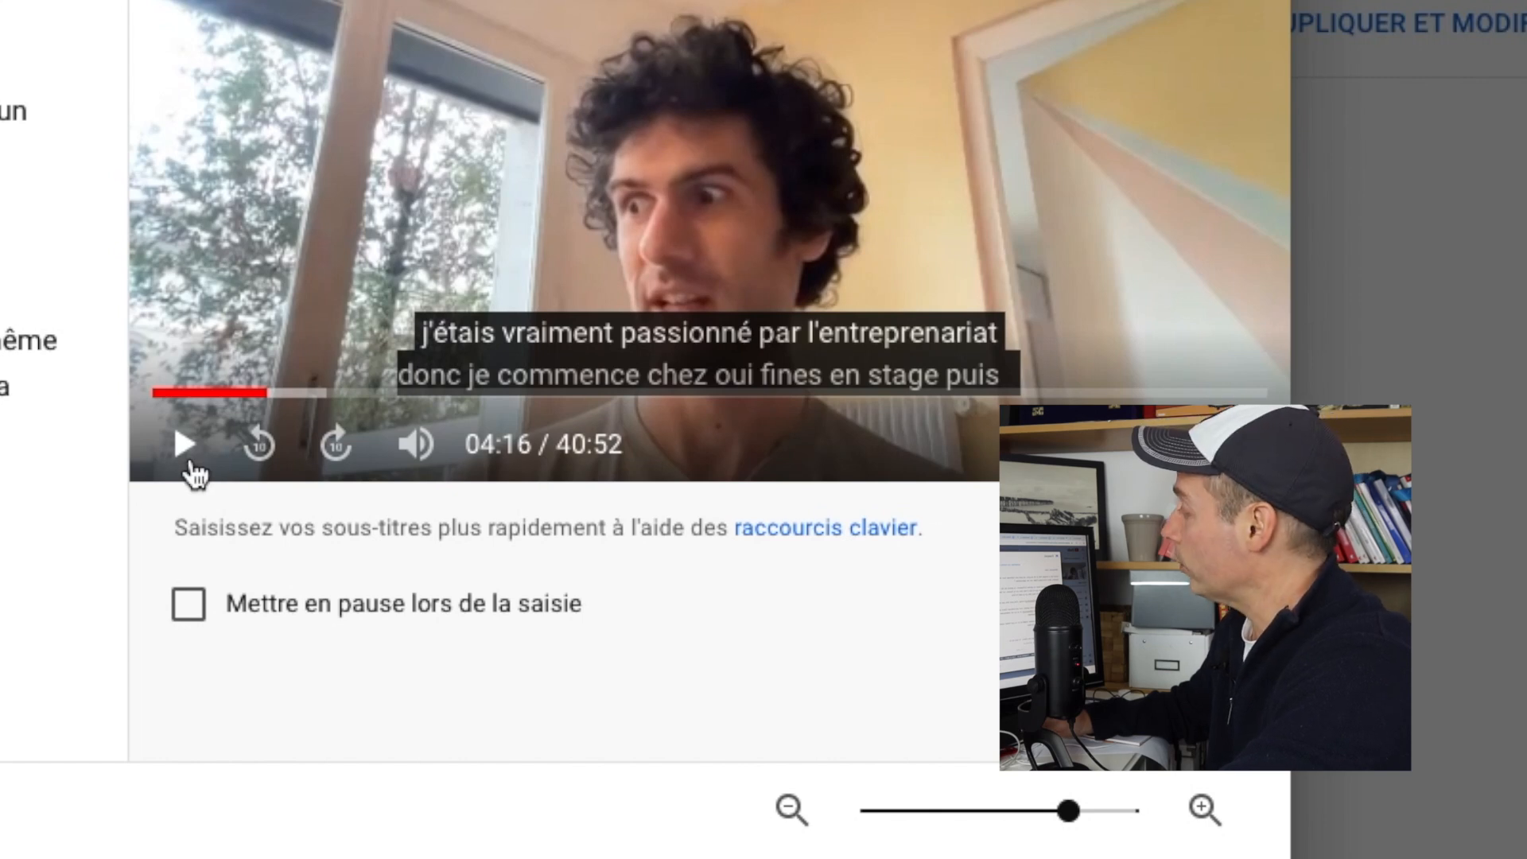
pyautogui.click(191, 466)
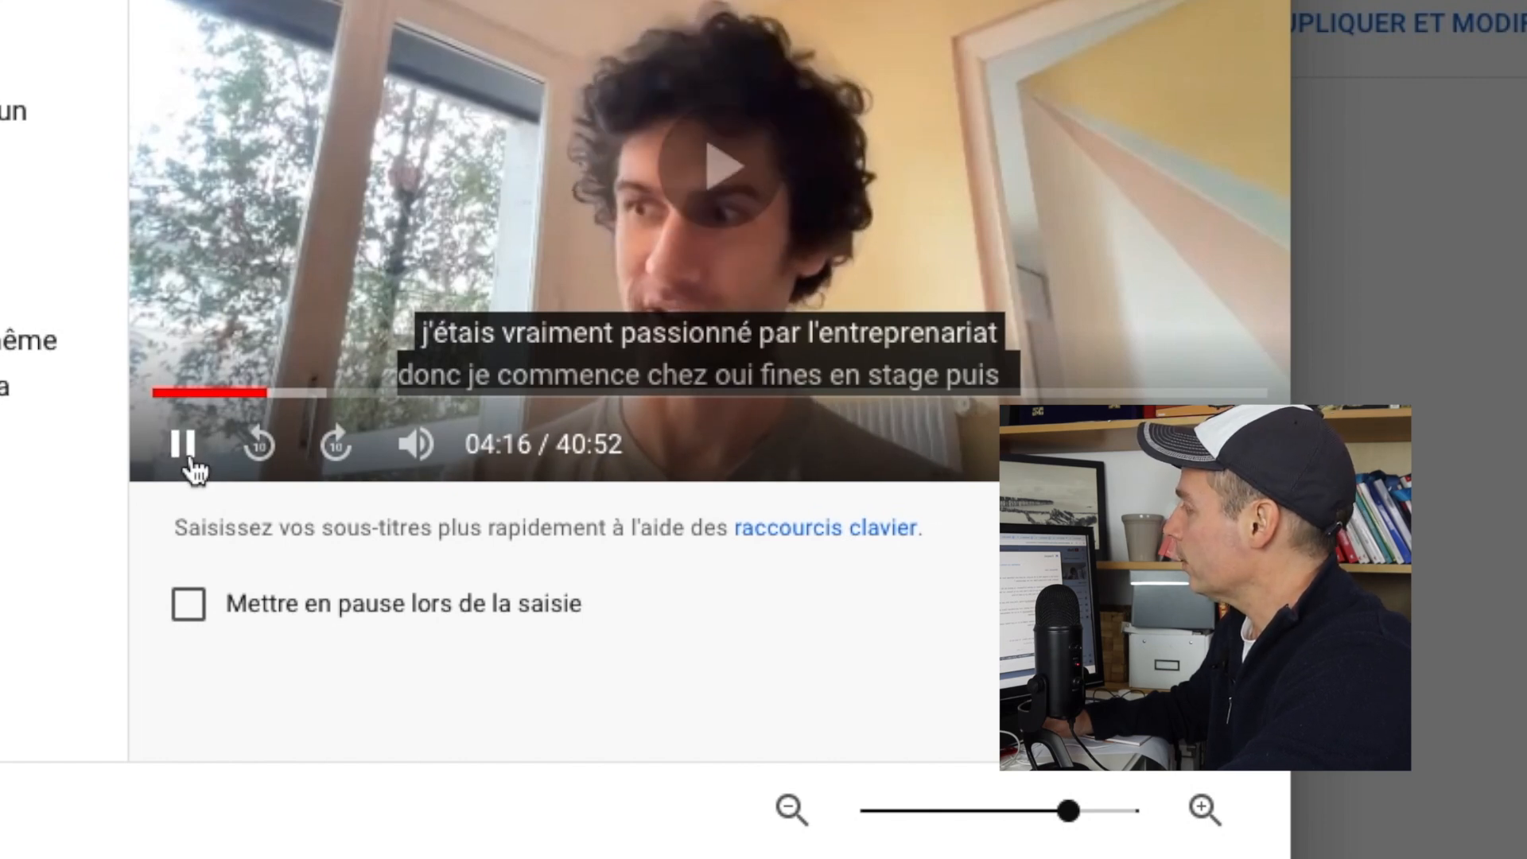
pyautogui.click(191, 463)
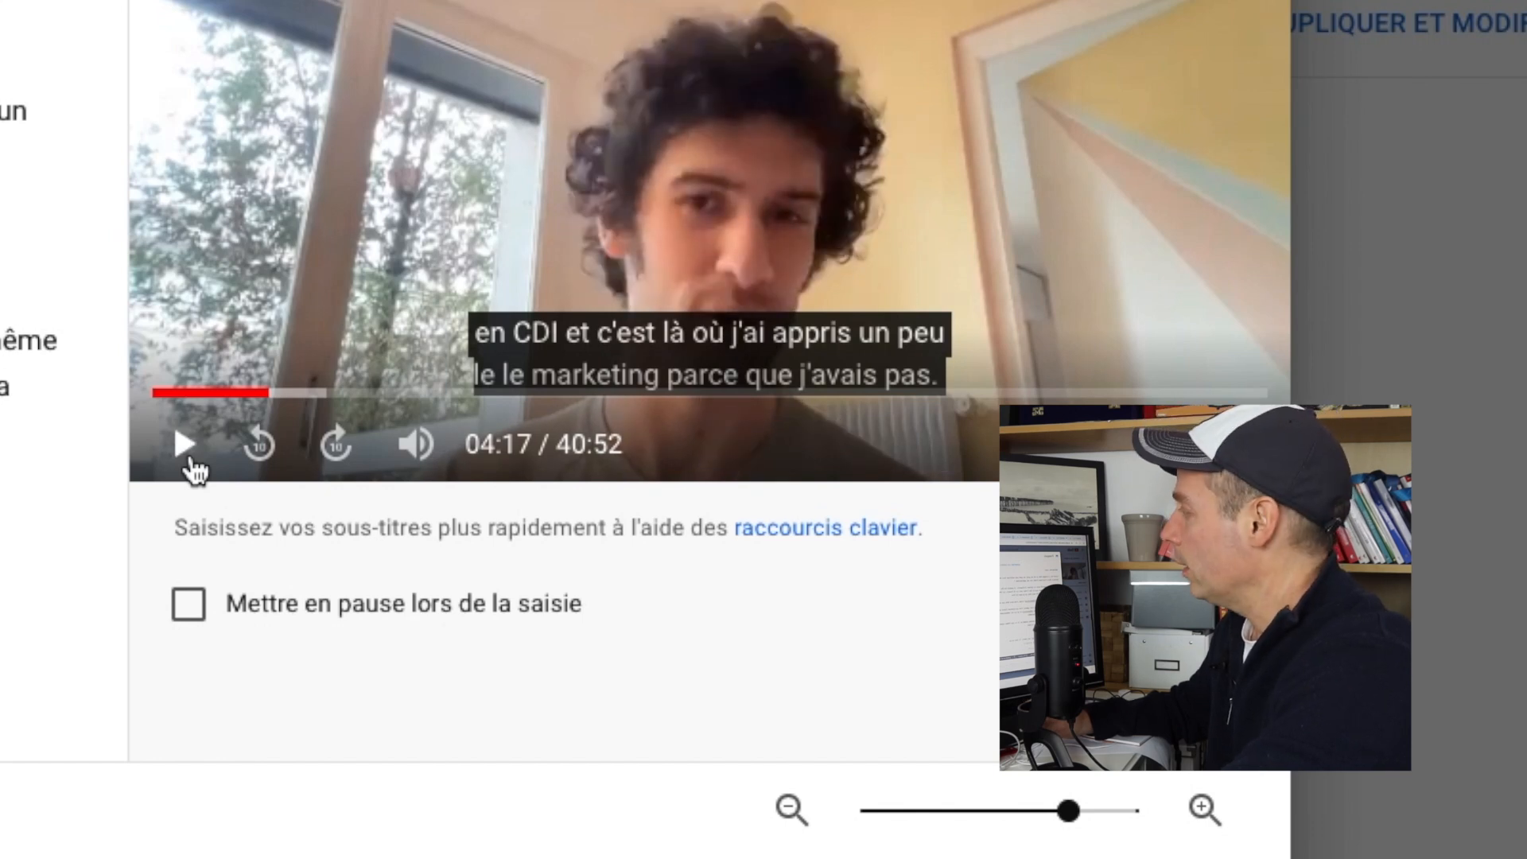
pyautogui.click(191, 463)
pyautogui.click(192, 463)
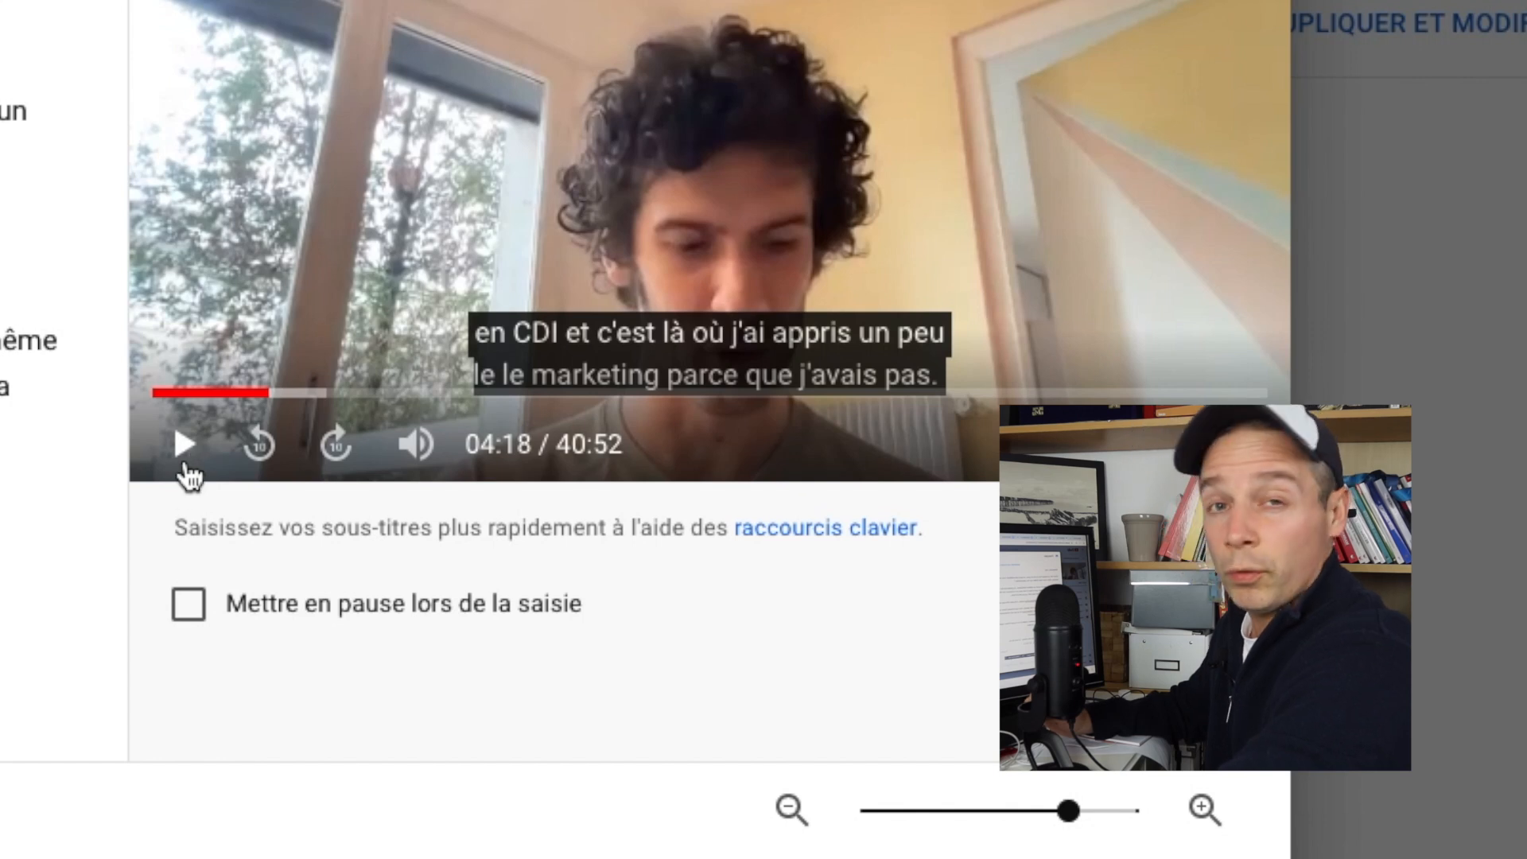
pyautogui.click(185, 461)
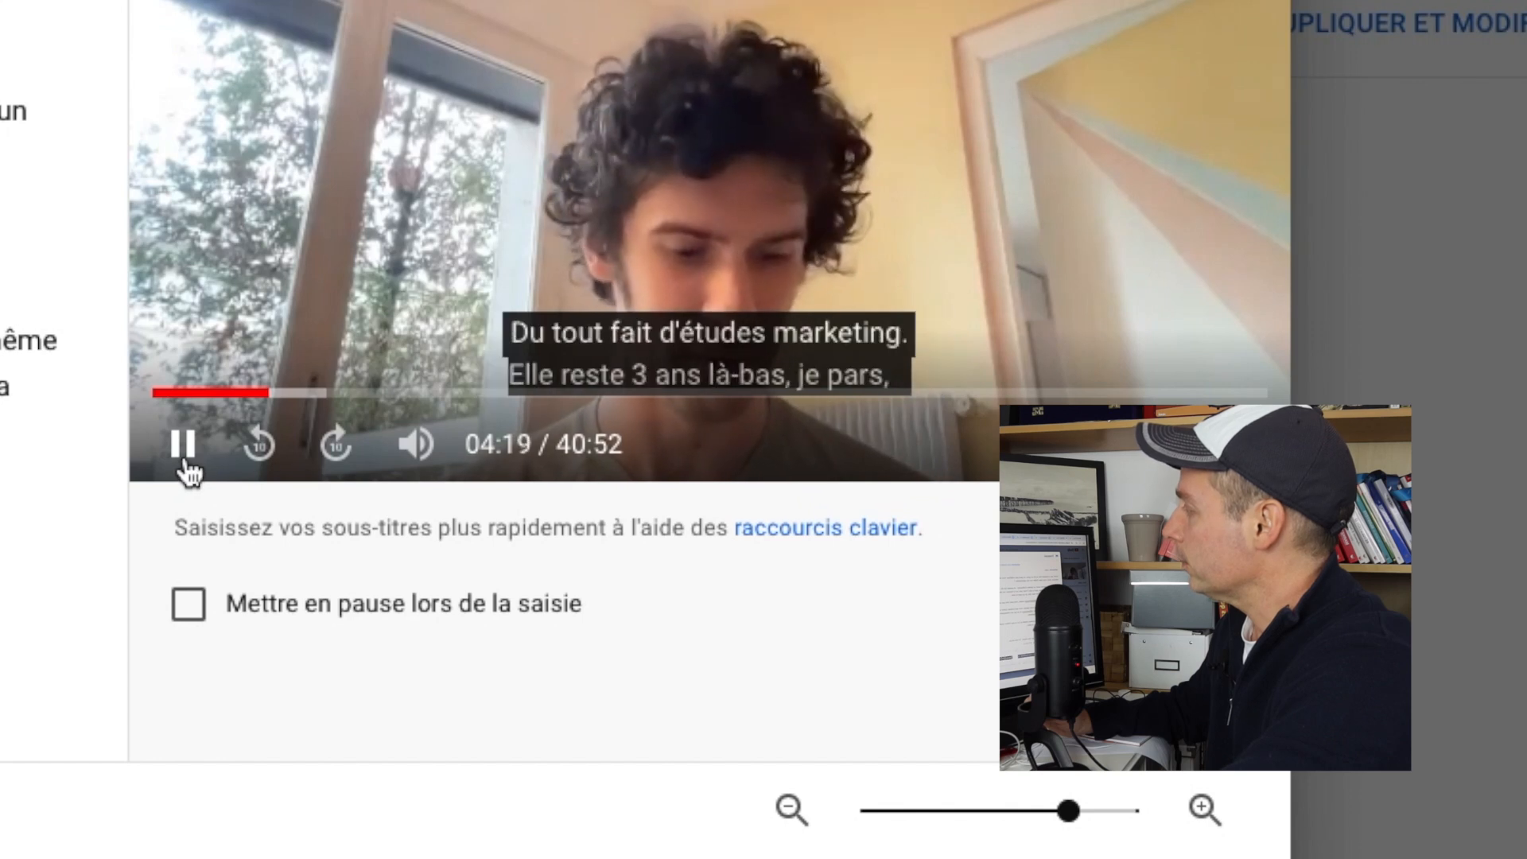